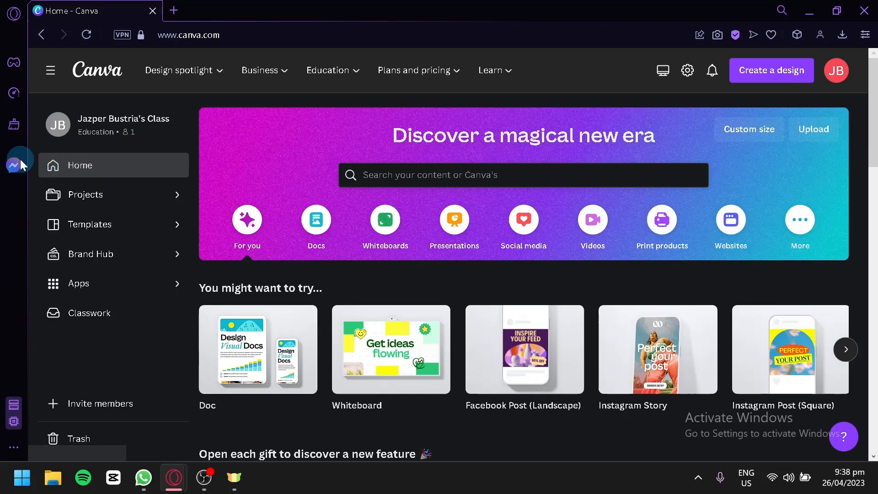
Search for "brochure" and open the Brochure template category
{"action": "left_click", "coordinate": [412, 174]}
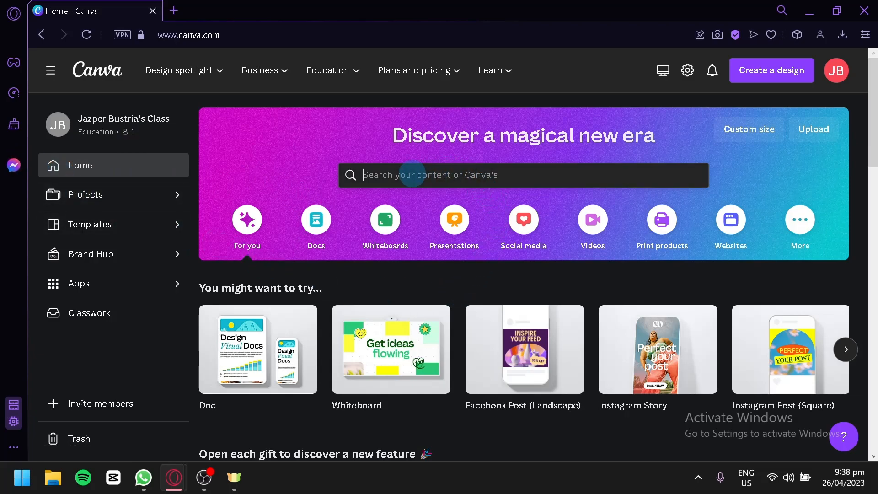
{"action": "type", "text": "brochure"}
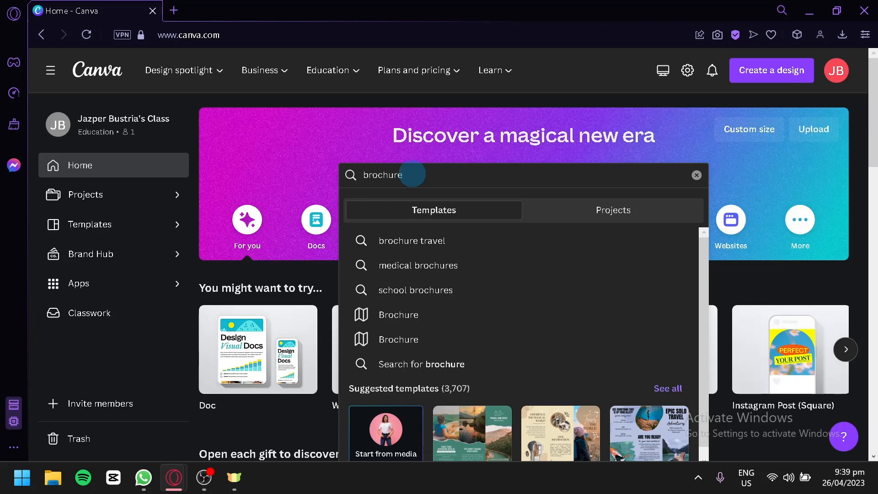
{"action": "left_click", "coordinate": [398, 316]}
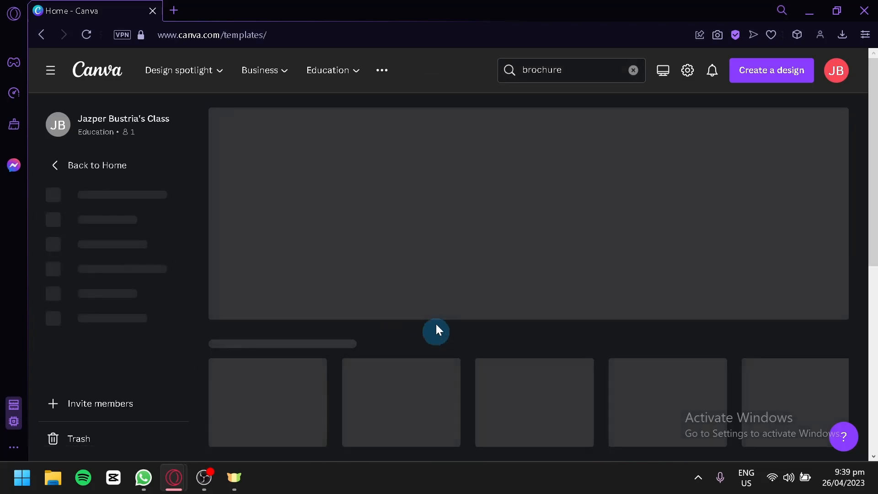
Browse the gallery of brochure templates to compare the available designs
{"action": "scroll", "coordinate": [515, 277], "scroll_direction": "down", "scroll_amount": 2}
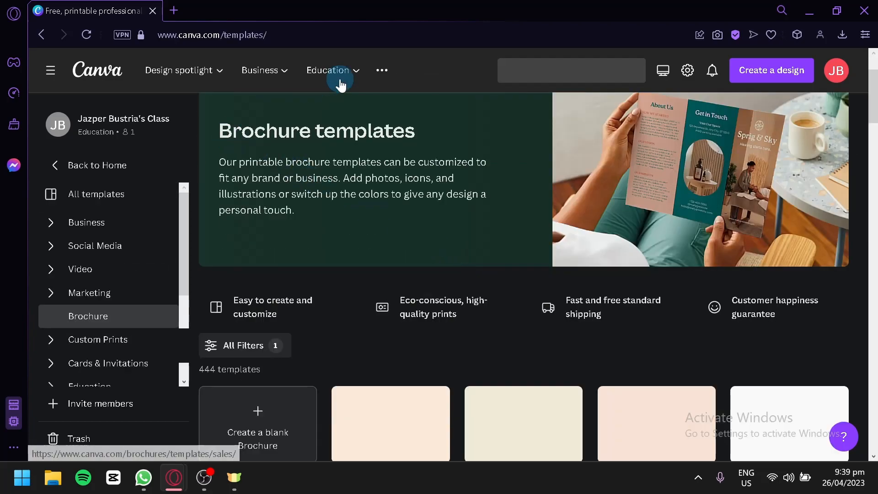
{"action": "scroll", "coordinate": [383, 147], "scroll_direction": "down", "scroll_amount": 4}
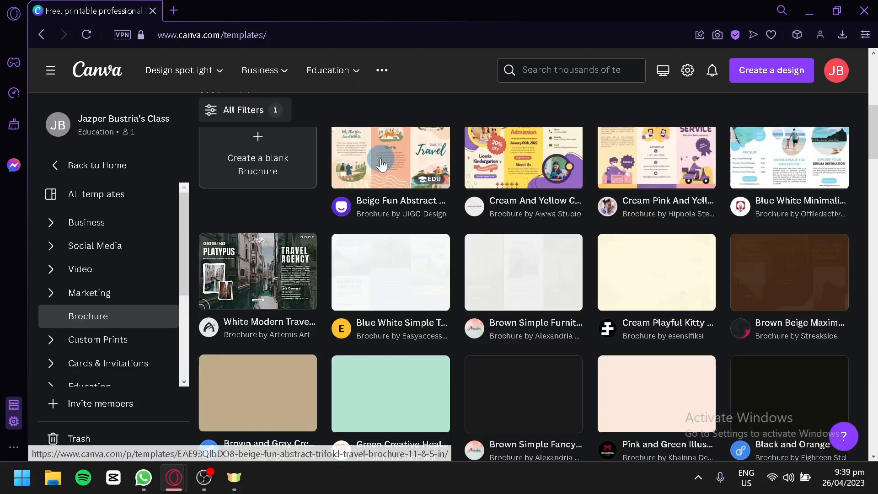
{"action": "scroll", "coordinate": [649, 221], "scroll_direction": "up", "scroll_amount": 2}
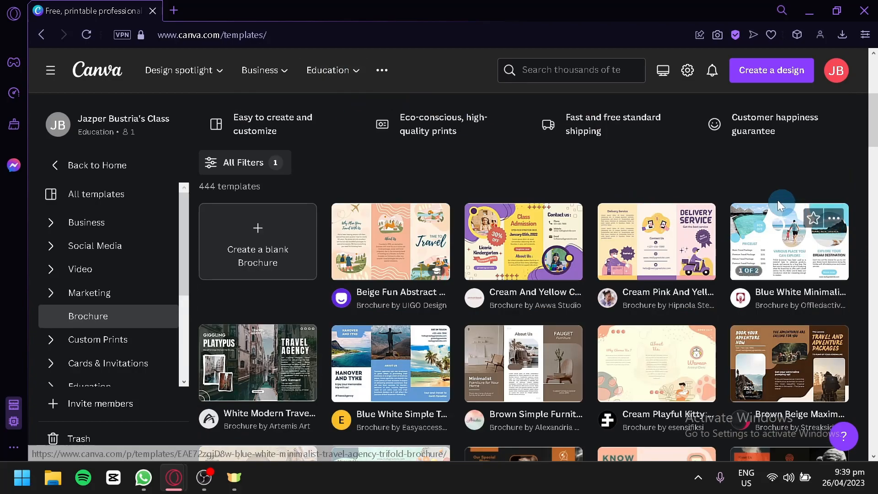
{"action": "scroll", "coordinate": [819, 224], "scroll_direction": "down", "scroll_amount": 2}
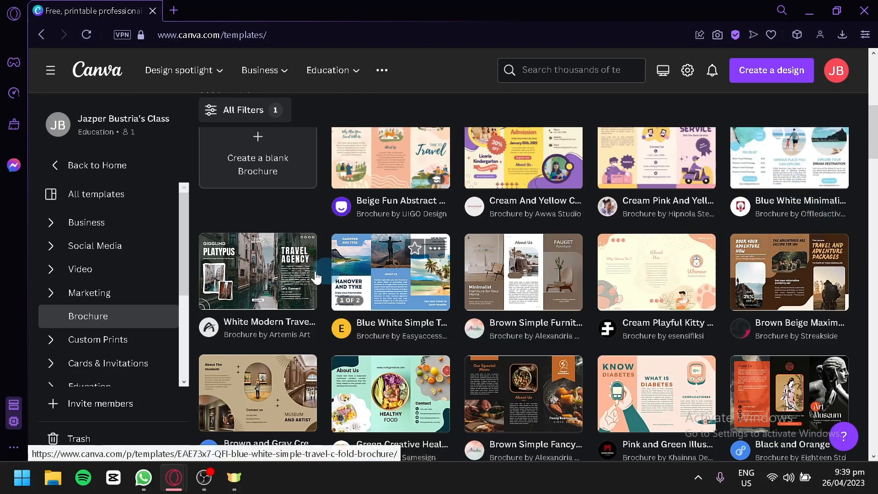
{"action": "scroll", "coordinate": [602, 254], "scroll_direction": "down", "scroll_amount": 4}
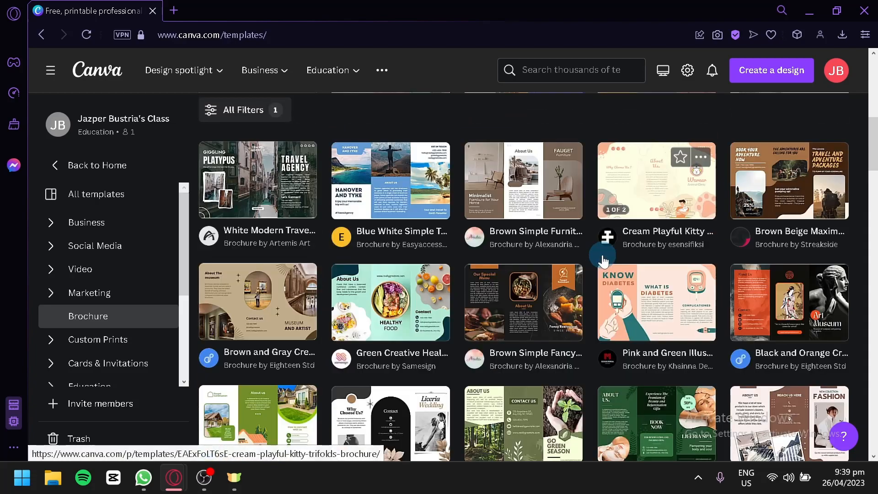
{"action": "scroll", "coordinate": [687, 250], "scroll_direction": "down", "scroll_amount": 2}
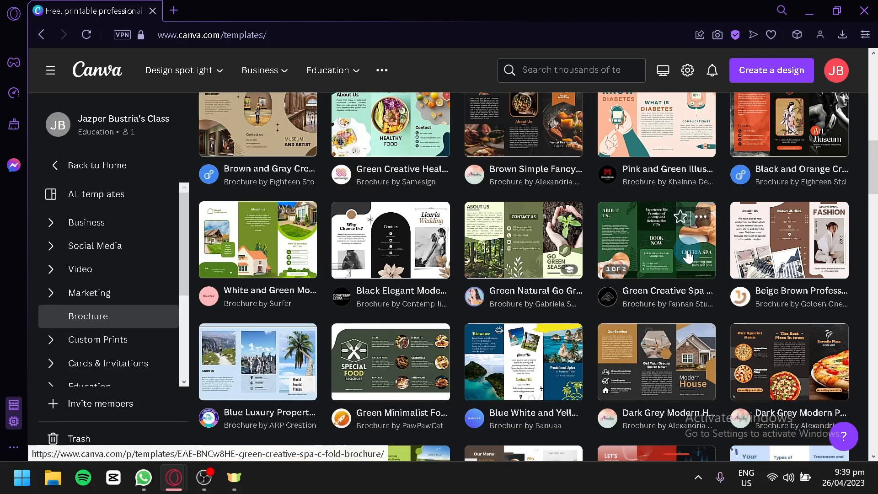
{"action": "scroll", "coordinate": [688, 257], "scroll_direction": "down", "scroll_amount": 5}
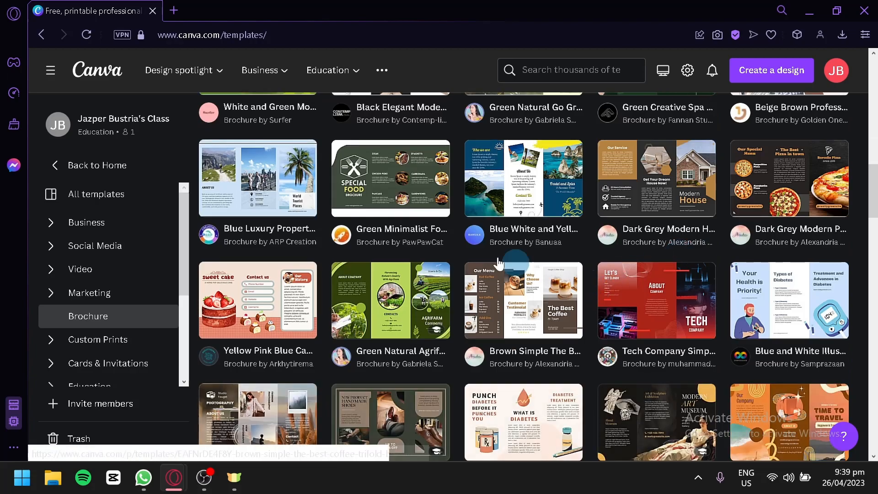
{"action": "scroll", "coordinate": [469, 250], "scroll_direction": "down", "scroll_amount": 3}
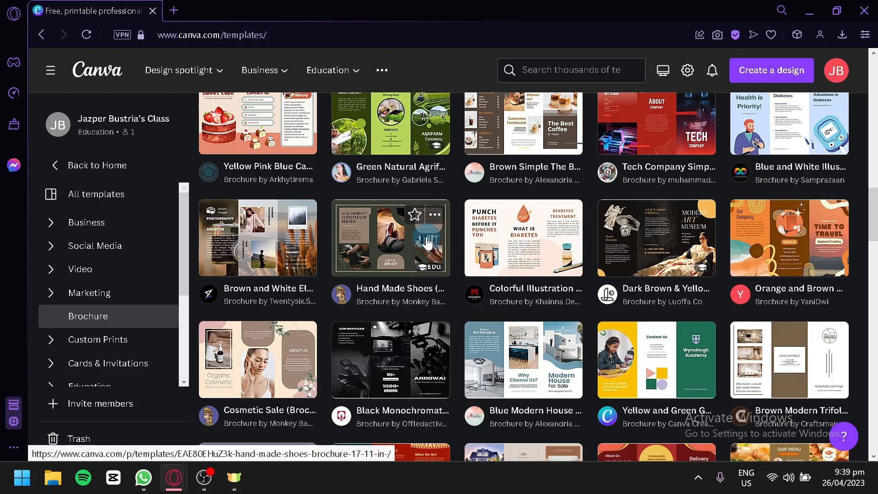
{"action": "scroll", "coordinate": [427, 242], "scroll_direction": "up", "scroll_amount": 6}
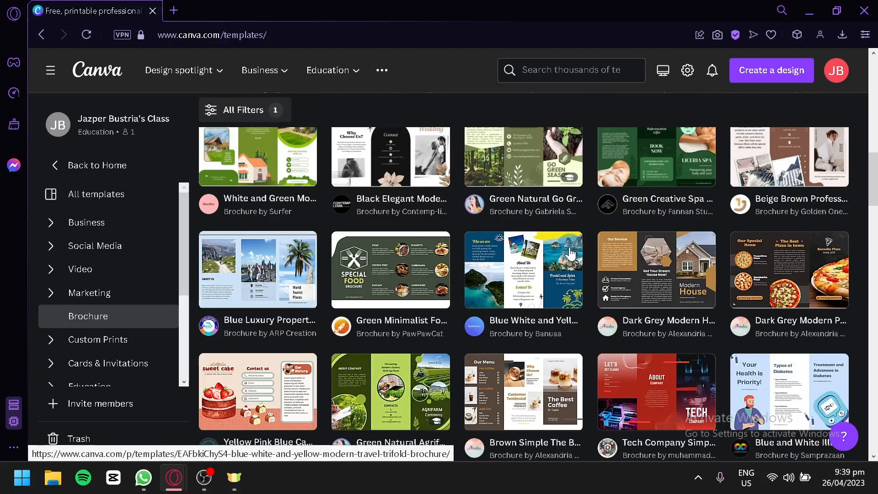
{"action": "scroll", "coordinate": [570, 254], "scroll_direction": "up", "scroll_amount": 2}
{"action": "scroll", "coordinate": [602, 259], "scroll_direction": "up", "scroll_amount": 4}
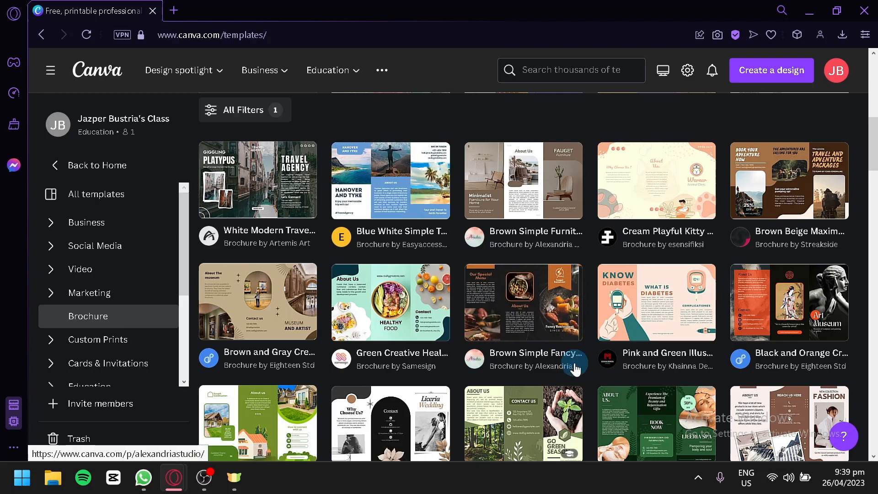
{"action": "scroll", "coordinate": [801, 285], "scroll_direction": "up", "scroll_amount": 2}
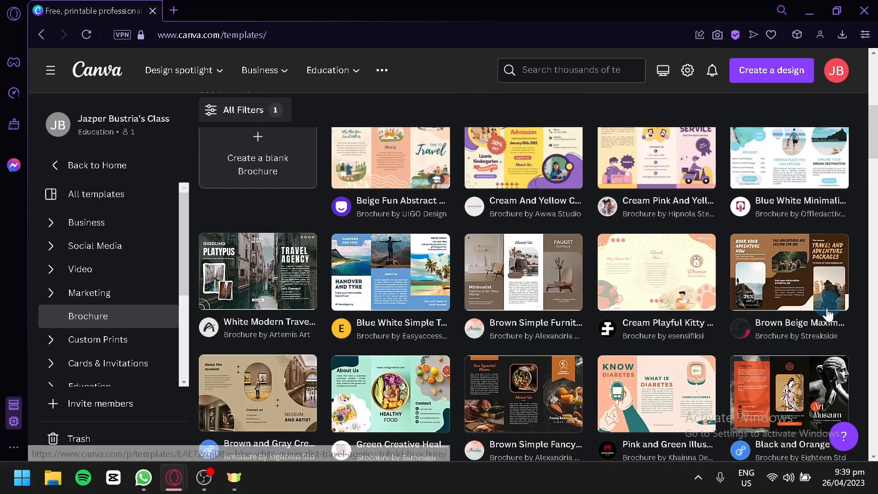
Open the Brown Beige Maximalism Travel Adventure Trifold Brochure template's details and preview both of its pages
{"action": "left_click", "coordinate": [798, 276]}
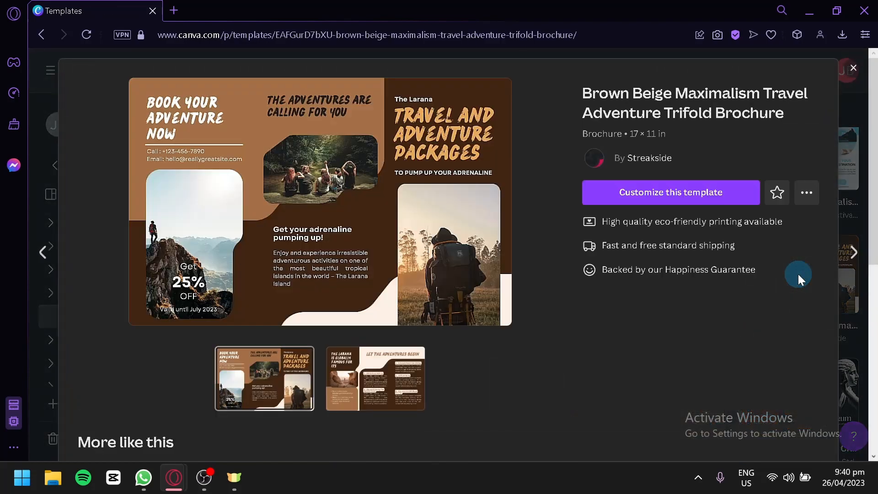
{"action": "left_click", "coordinate": [341, 406]}
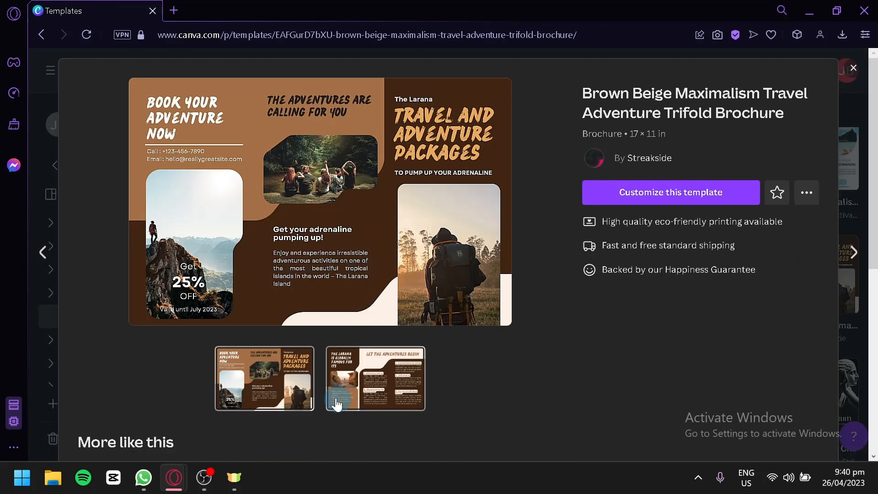
{"action": "left_click", "coordinate": [280, 392]}
{"action": "left_click", "coordinate": [391, 388]}
{"action": "left_click", "coordinate": [307, 371]}
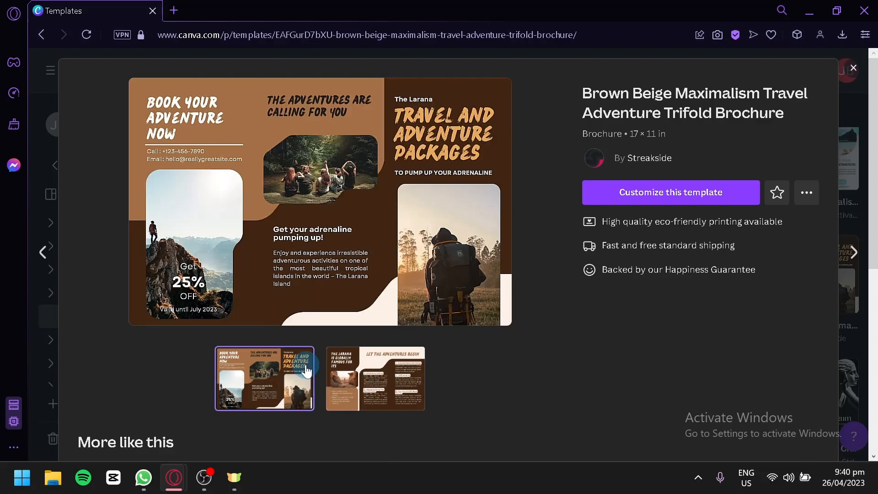
{"action": "left_click", "coordinate": [341, 365]}
{"action": "left_click", "coordinate": [261, 369]}
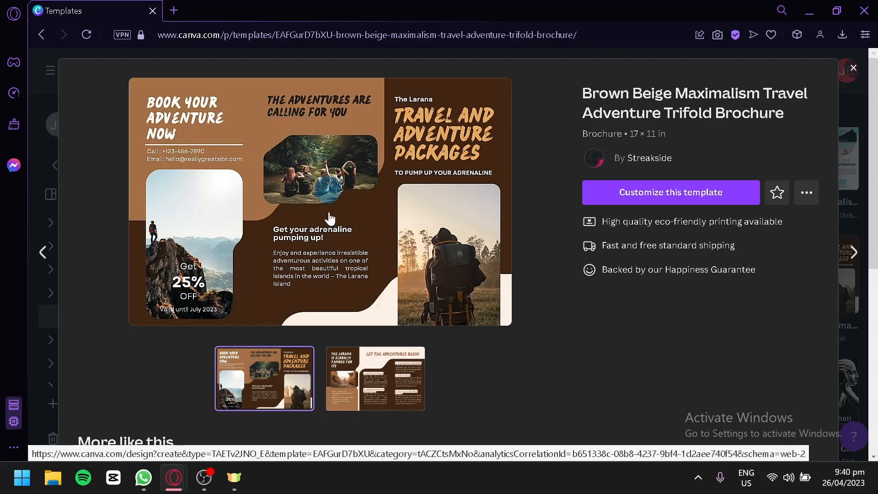
{"action": "left_click", "coordinate": [372, 405]}
{"action": "left_click", "coordinate": [304, 215]}
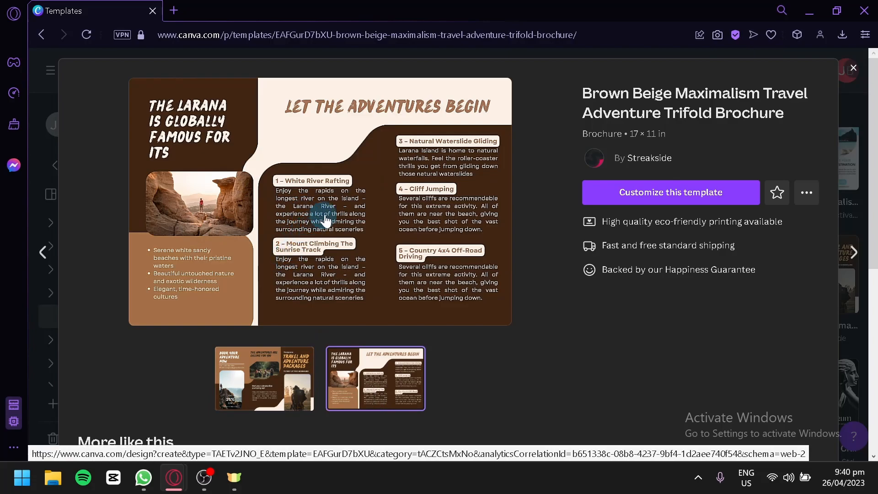
Open the travel adventure template for customizing in a new browser tab and close its preview
{"action": "right_click", "coordinate": [625, 187]}
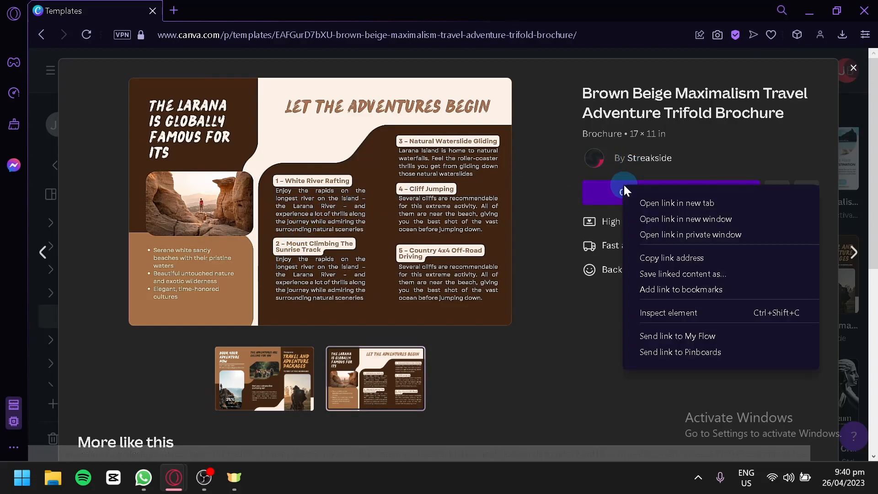
{"action": "left_click", "coordinate": [654, 203]}
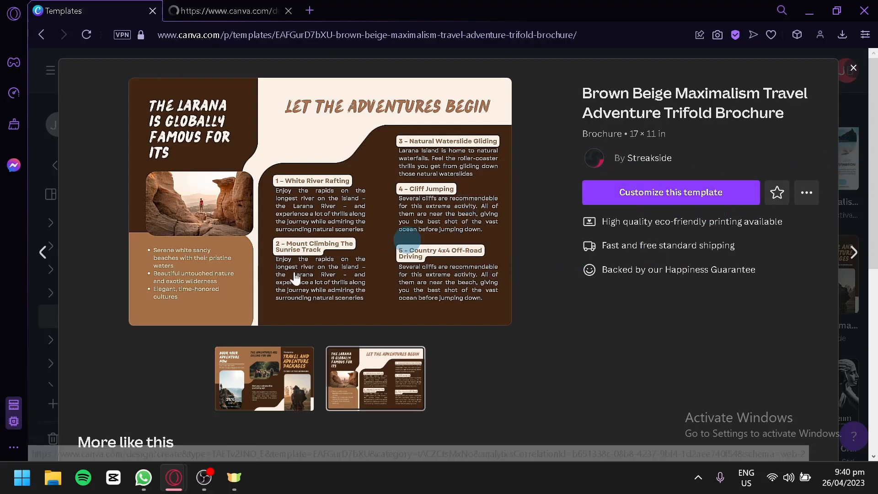
{"action": "left_click", "coordinate": [278, 351]}
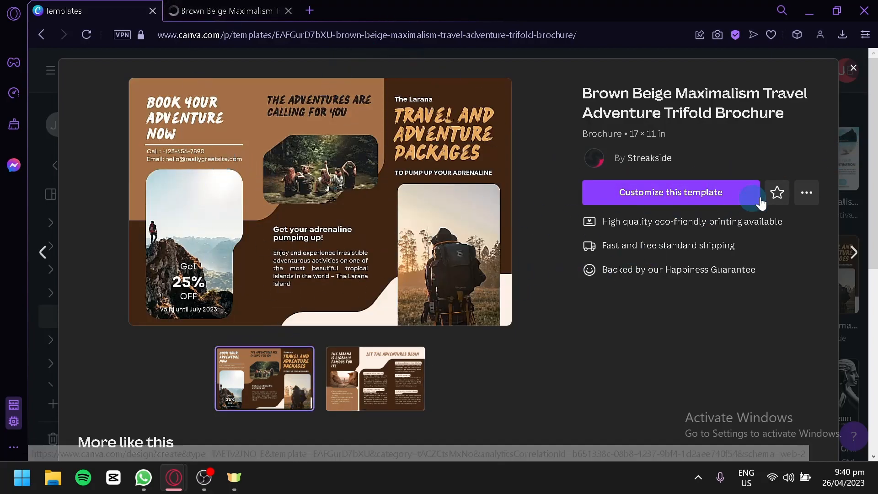
{"action": "left_click", "coordinate": [850, 196]}
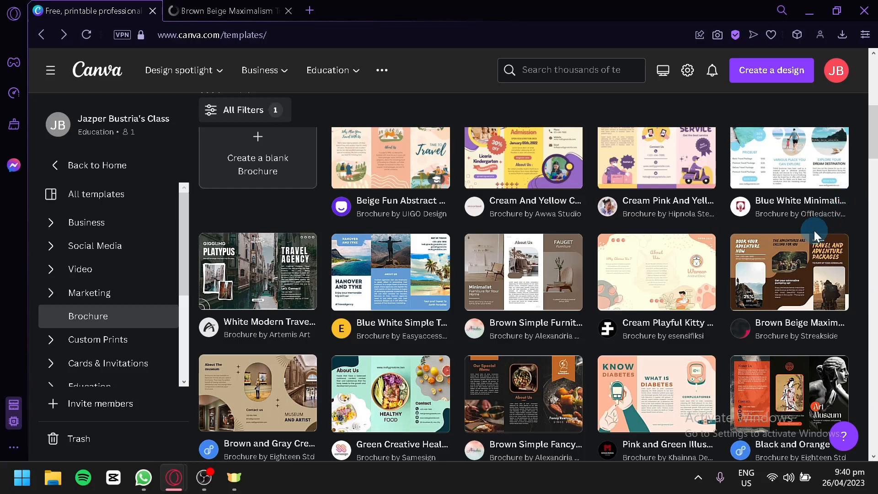
Create a blank brochure from the template gallery and select its empty page
{"action": "scroll", "coordinate": [434, 286], "scroll_direction": "down", "scroll_amount": 10}
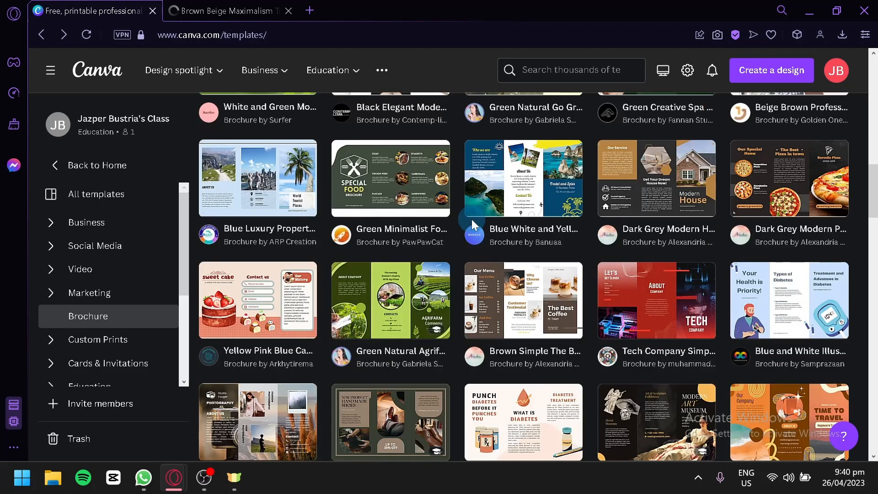
{"action": "scroll", "coordinate": [471, 218], "scroll_direction": "up", "scroll_amount": 15}
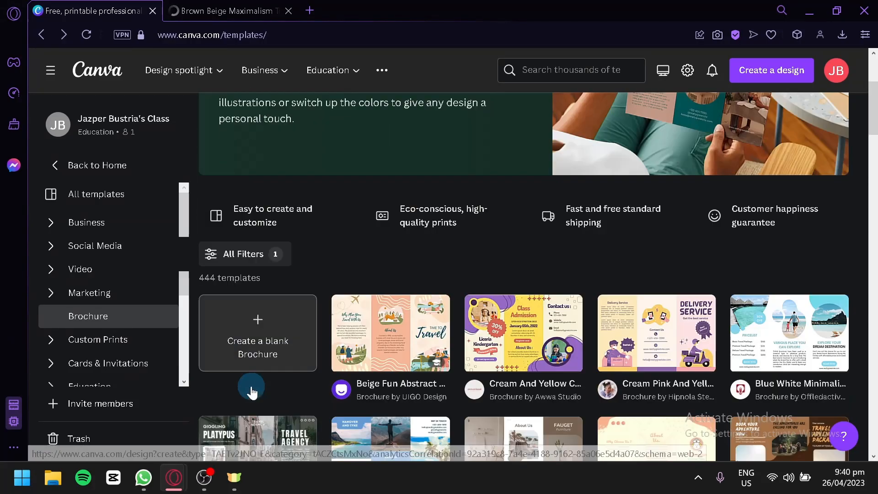
{"action": "left_click", "coordinate": [264, 319]}
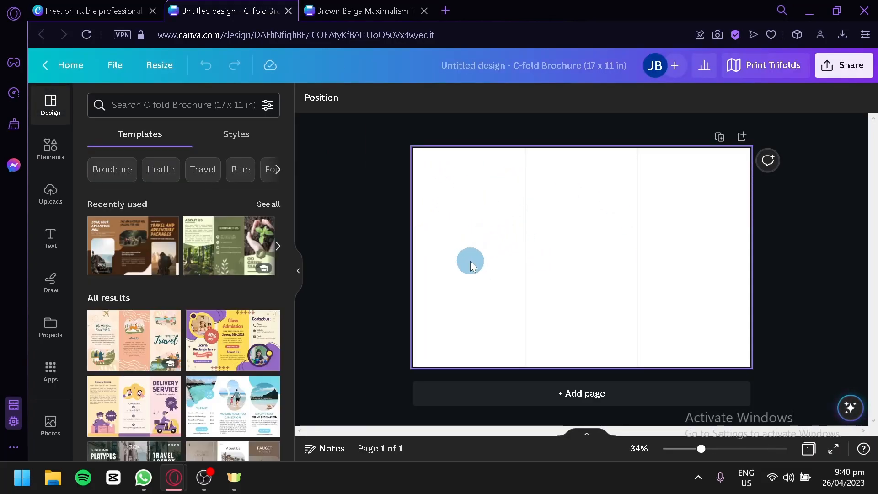
{"action": "left_click", "coordinate": [574, 215]}
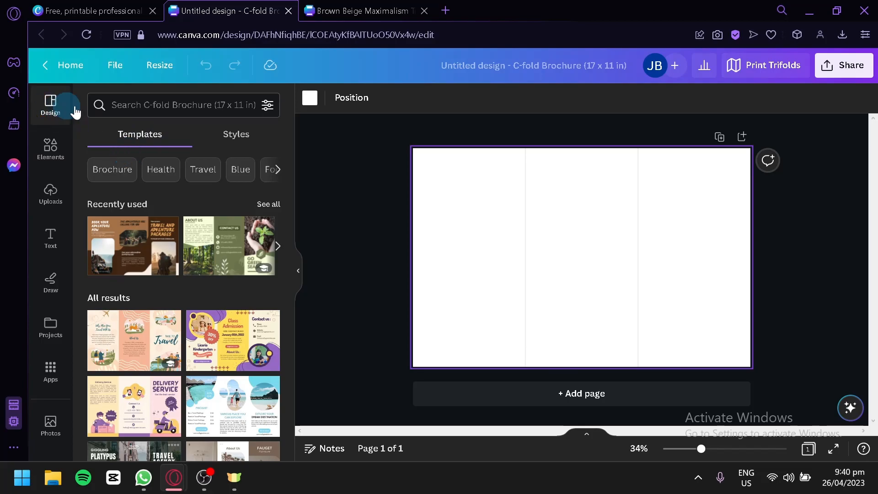
Apply the first page of the Black Elegant Modern Wedding Trifold Brochure template to the blank design, and close that design's tab
{"action": "scroll", "coordinate": [204, 253], "scroll_direction": "down", "scroll_amount": 2}
{"action": "scroll", "coordinate": [200, 245], "scroll_direction": "down", "scroll_amount": 3}
{"action": "scroll", "coordinate": [200, 245], "scroll_direction": "up", "scroll_amount": 3}
{"action": "scroll", "coordinate": [168, 266], "scroll_direction": "up", "scroll_amount": 2}
{"action": "scroll", "coordinate": [168, 266], "scroll_direction": "down", "scroll_amount": 10}
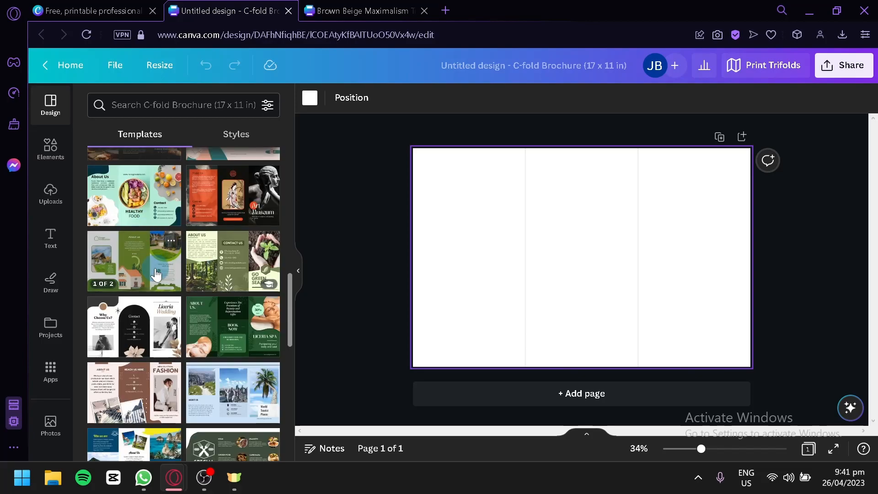
{"action": "left_click", "coordinate": [138, 327]}
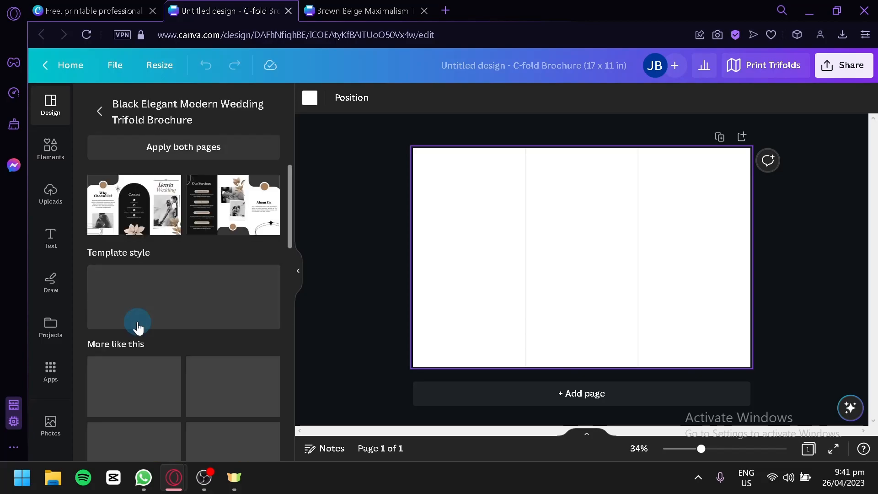
{"action": "left_click", "coordinate": [156, 214]}
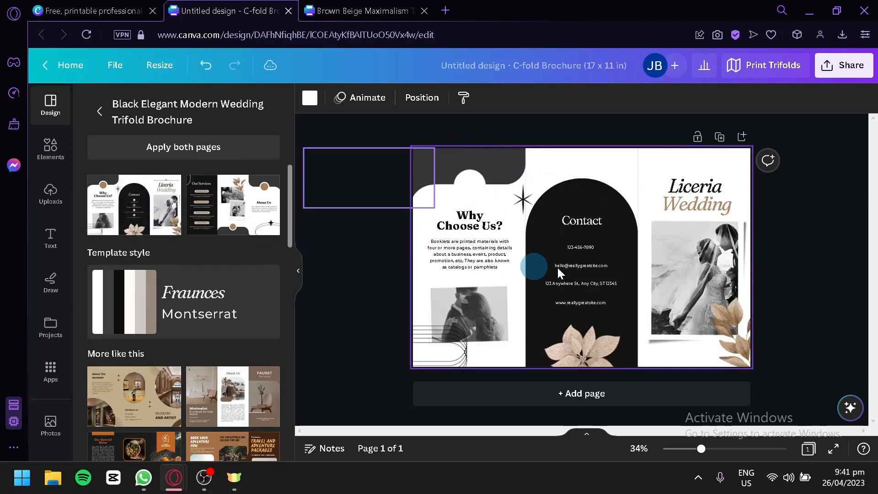
{"action": "left_click", "coordinate": [288, 11]}
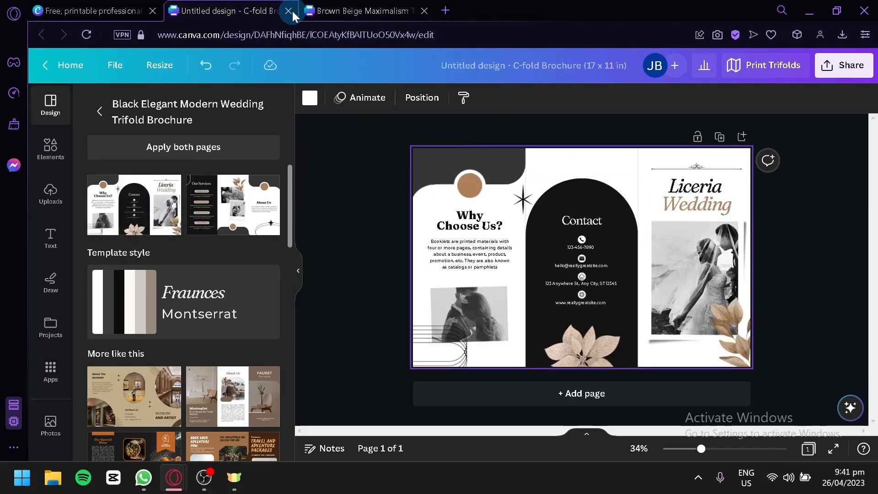
Look over both pages of the Brown Beige Maximalism Travel Adventure design and collapse the template side panel
{"action": "left_click", "coordinate": [256, 11]}
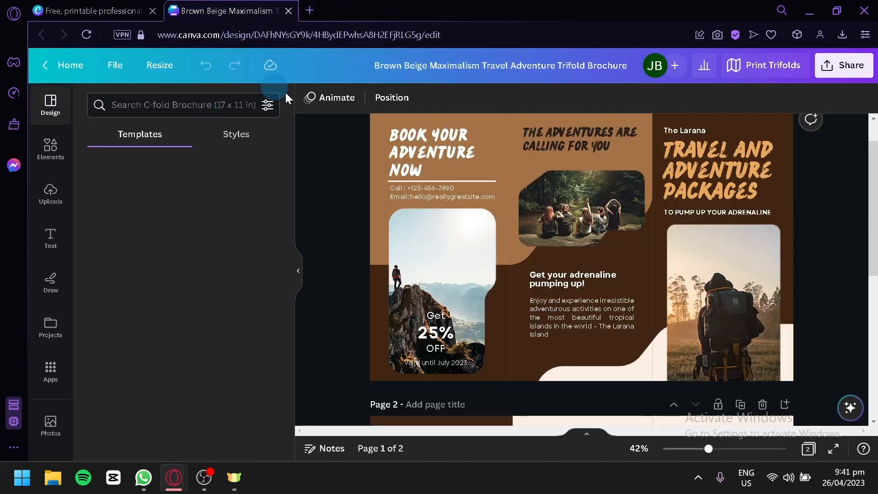
{"action": "scroll", "coordinate": [516, 262], "scroll_direction": "down", "scroll_amount": 4}
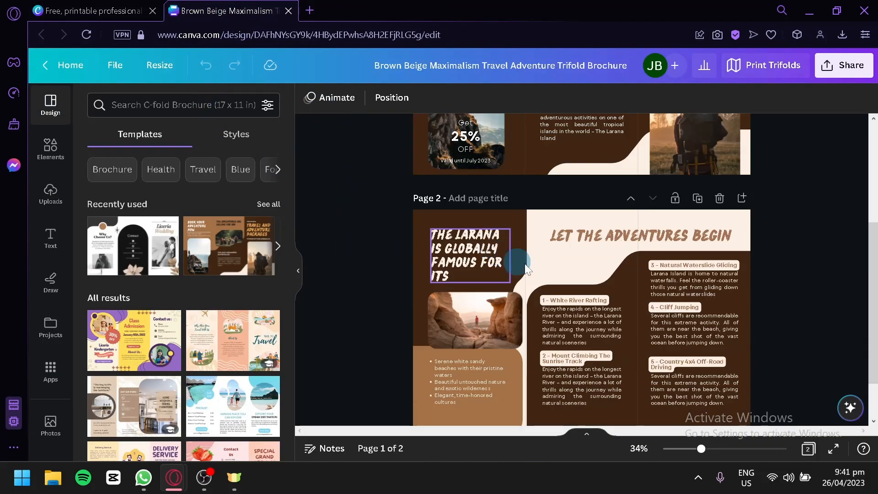
{"action": "scroll", "coordinate": [623, 196], "scroll_direction": "up", "scroll_amount": 4}
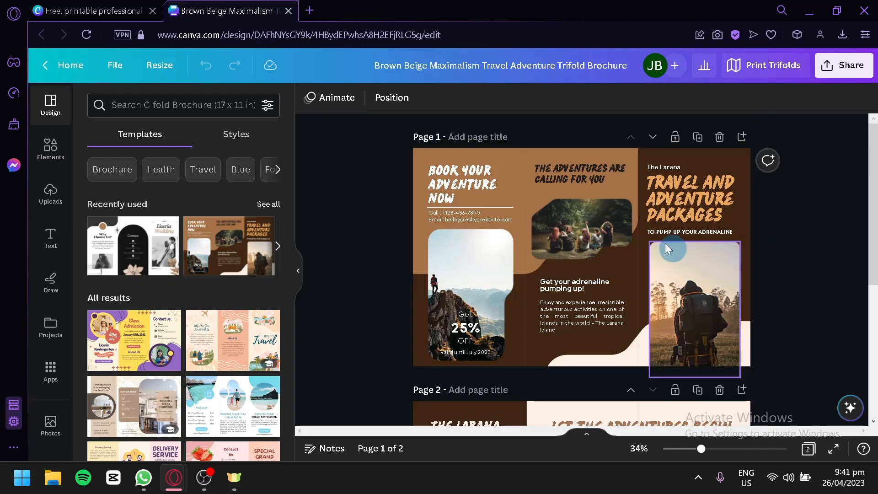
{"action": "left_click", "coordinate": [299, 270]}
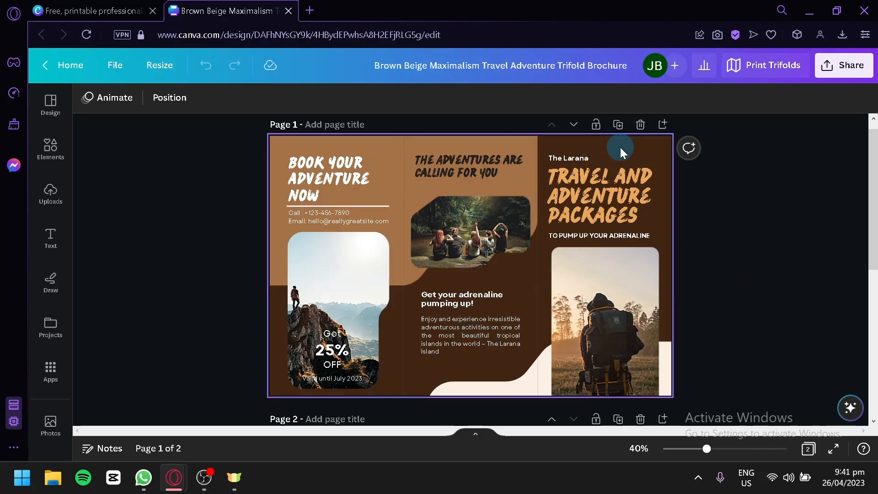
Inspect the editable title and tagline text on the brochure's cover panel, leaving the wording as it is
{"action": "left_click", "coordinate": [600, 180]}
{"action": "left_click", "coordinate": [631, 235]}
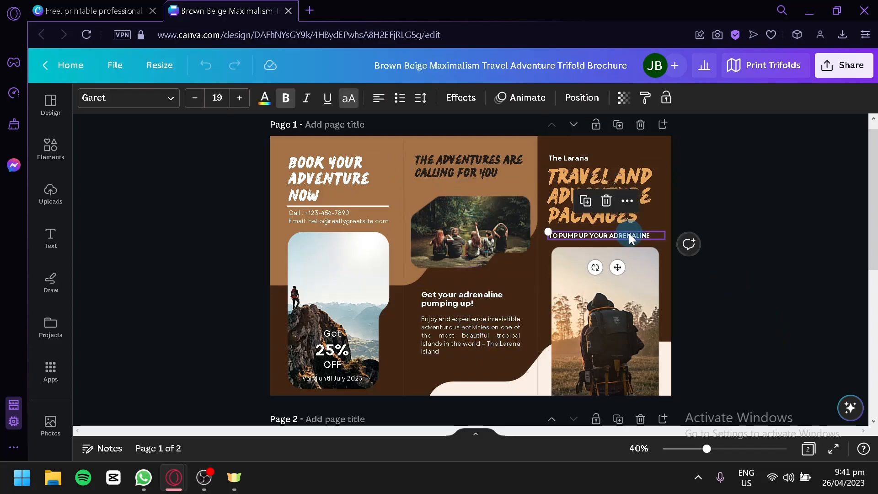
{"action": "left_click", "coordinate": [566, 187]}
{"action": "left_click", "coordinate": [565, 187]}
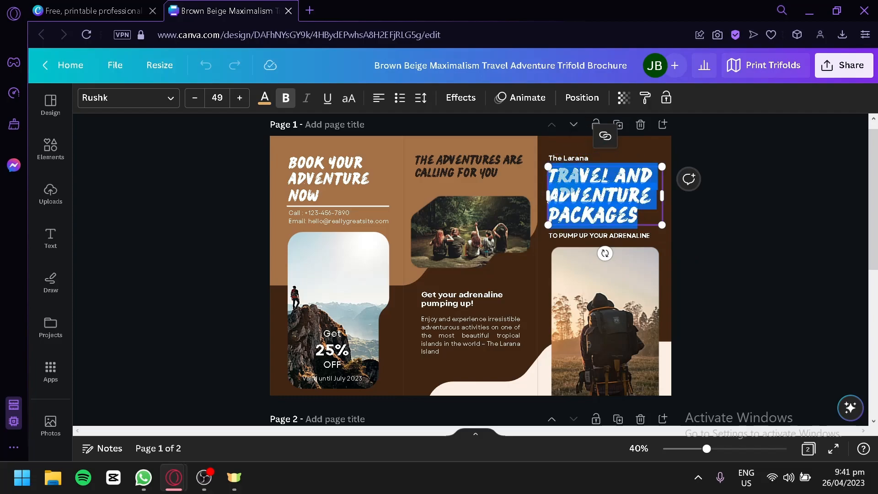
{"action": "left_click", "coordinate": [550, 297]}
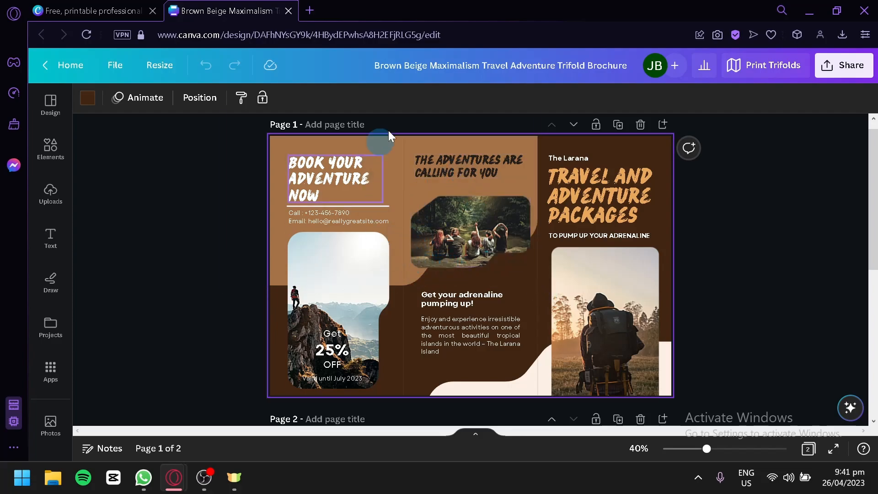
Look over the layout of both brochure pages, comparing the outer panels with the inner ones
{"action": "scroll", "coordinate": [418, 273], "scroll_direction": "down", "scroll_amount": 7}
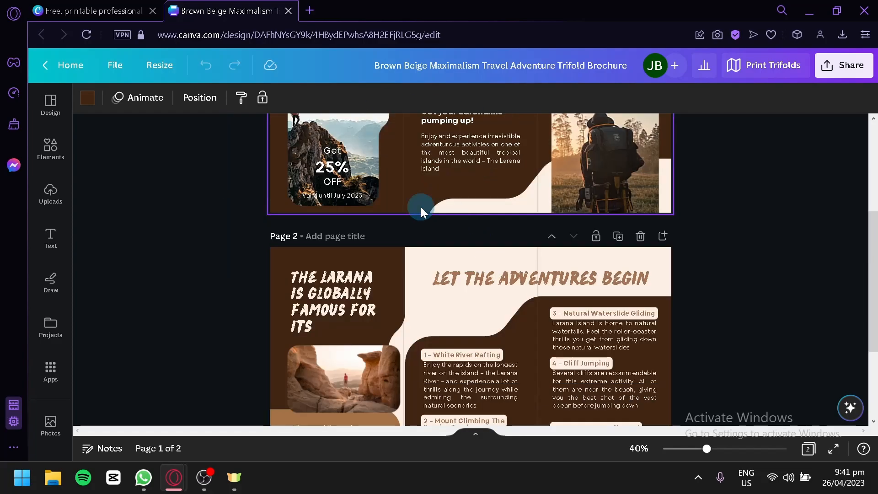
{"action": "scroll", "coordinate": [549, 279], "scroll_direction": "up", "scroll_amount": 6}
{"action": "scroll", "coordinate": [584, 289], "scroll_direction": "up", "scroll_amount": 2}
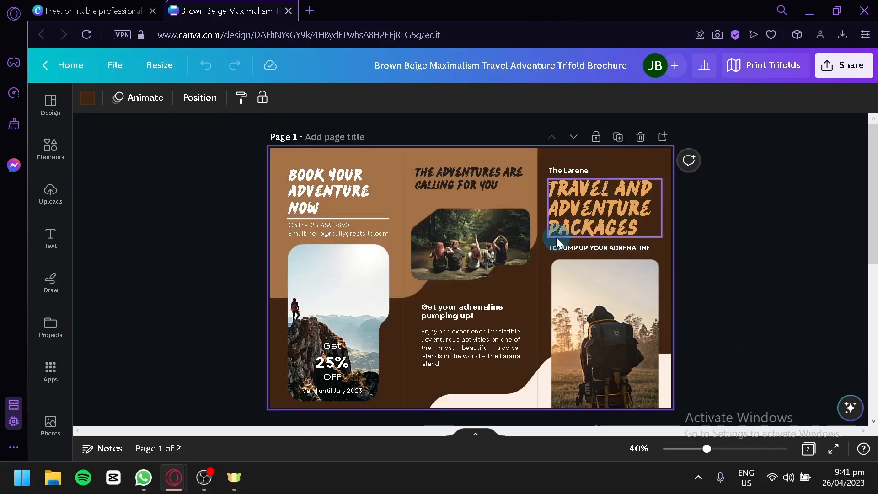
{"action": "scroll", "coordinate": [552, 308], "scroll_direction": "down", "scroll_amount": 6}
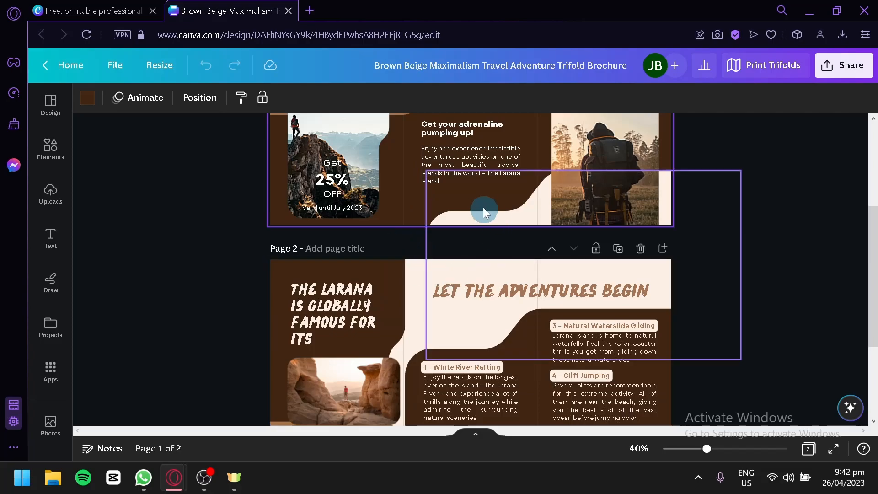
{"action": "scroll", "coordinate": [442, 229], "scroll_direction": "up", "scroll_amount": 8}
{"action": "scroll", "coordinate": [479, 245], "scroll_direction": "down", "scroll_amount": 5}
{"action": "scroll", "coordinate": [478, 245], "scroll_direction": "up", "scroll_amount": 3}
{"action": "scroll", "coordinate": [789, 227], "scroll_direction": "down", "scroll_amount": 3}
Delete the backpacker photo from the frame on the cover panel of page 1, keeping the empty frame
{"action": "left_click", "coordinate": [605, 195]}
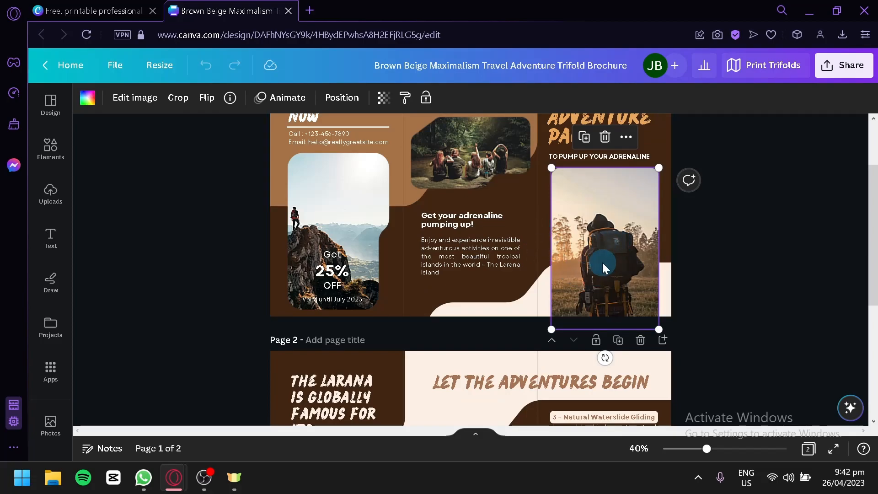
{"action": "key", "text": "Delete"}
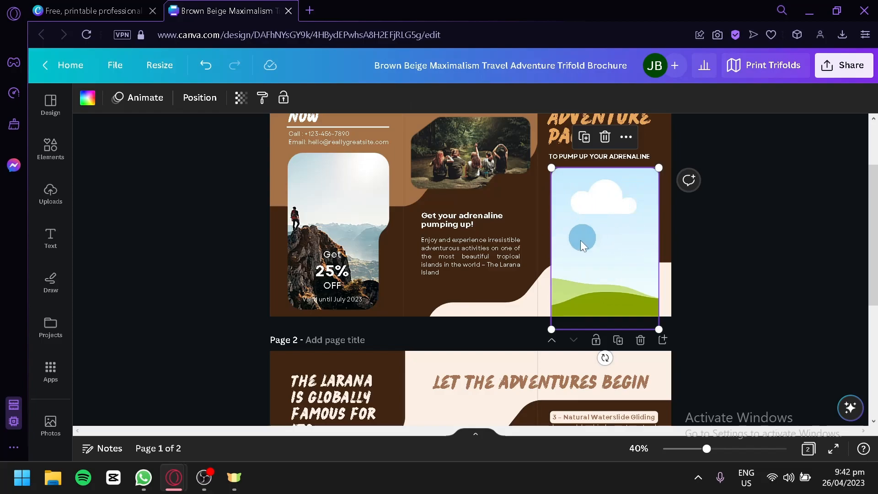
{"action": "left_click", "coordinate": [711, 208]}
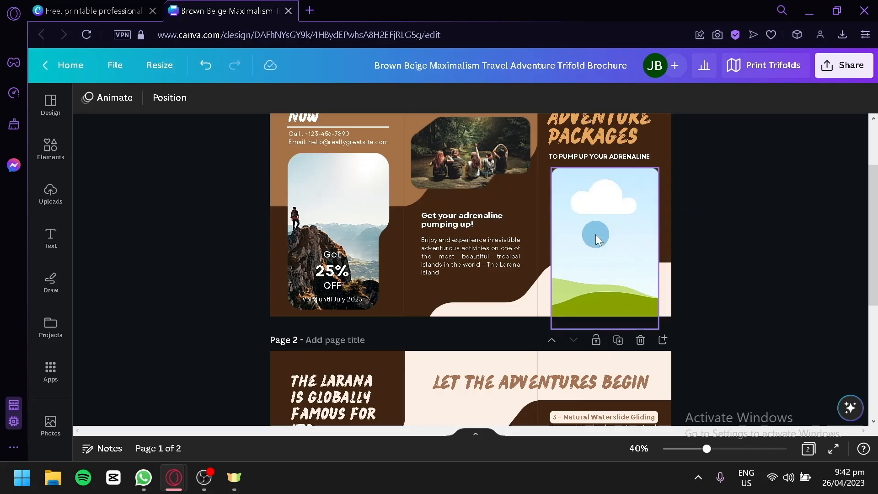
Browse the available design elements, the uploaded images and the ready-made text styles
{"action": "left_click", "coordinate": [102, 150]}
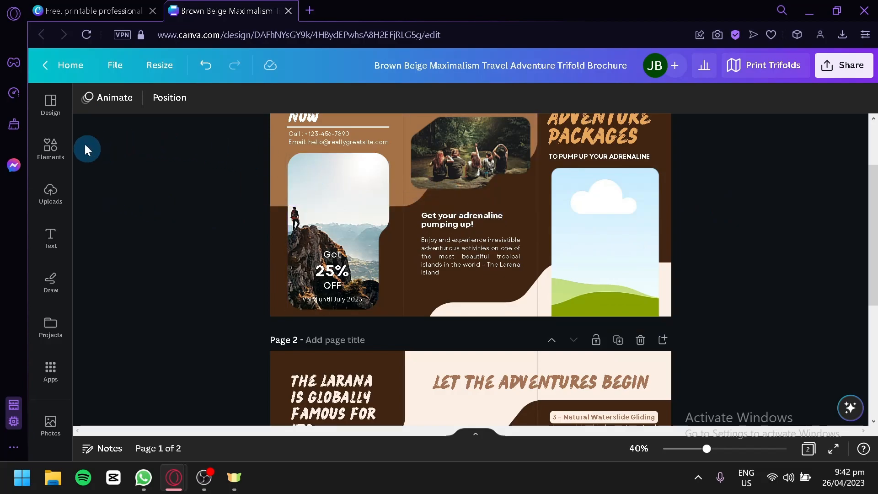
{"action": "left_click", "coordinate": [60, 155]}
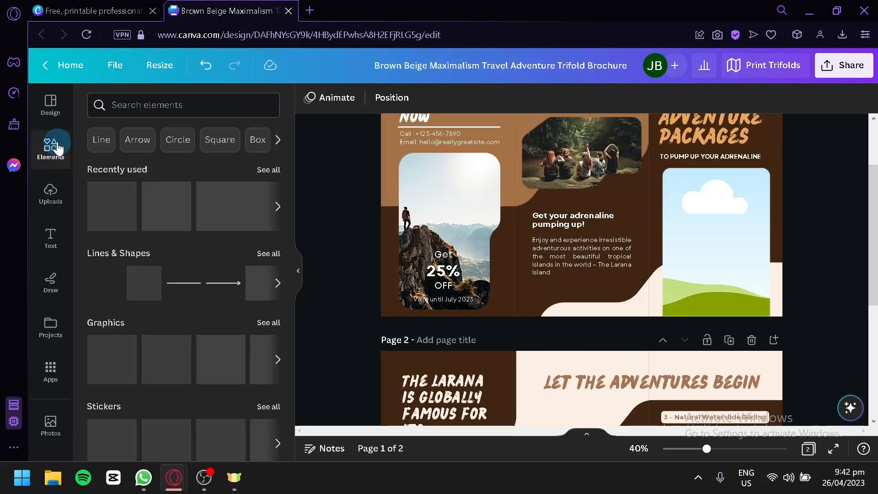
{"action": "left_click", "coordinate": [51, 204]}
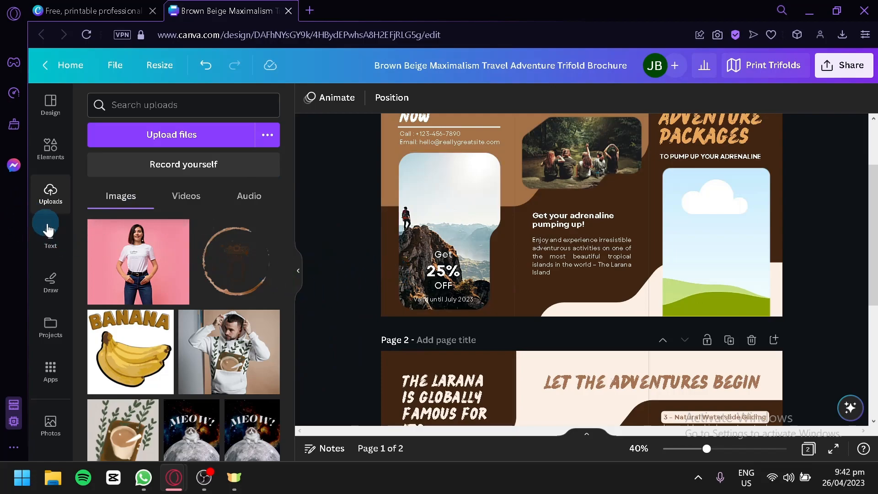
{"action": "left_click", "coordinate": [50, 244]}
{"action": "scroll", "coordinate": [376, 273], "scroll_direction": "up", "scroll_amount": 2}
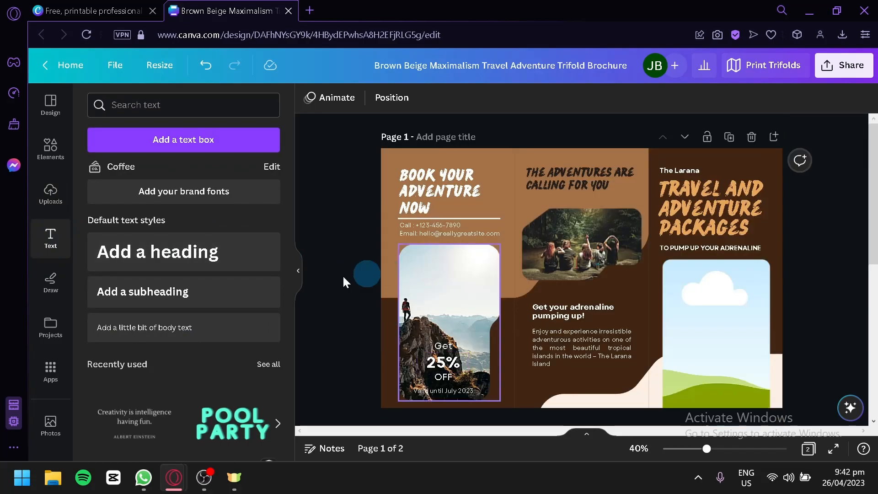
{"action": "scroll", "coordinate": [210, 247], "scroll_direction": "down", "scroll_amount": 10}
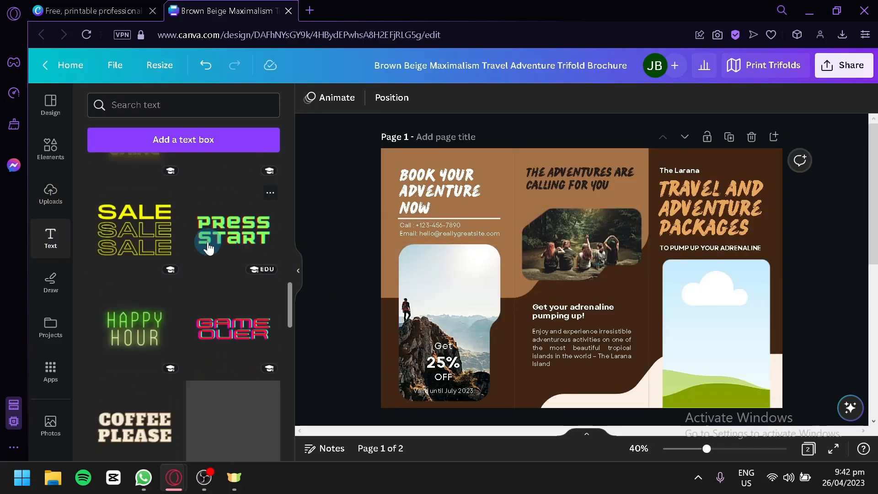
{"action": "scroll", "coordinate": [206, 250], "scroll_direction": "down", "scroll_amount": 8}
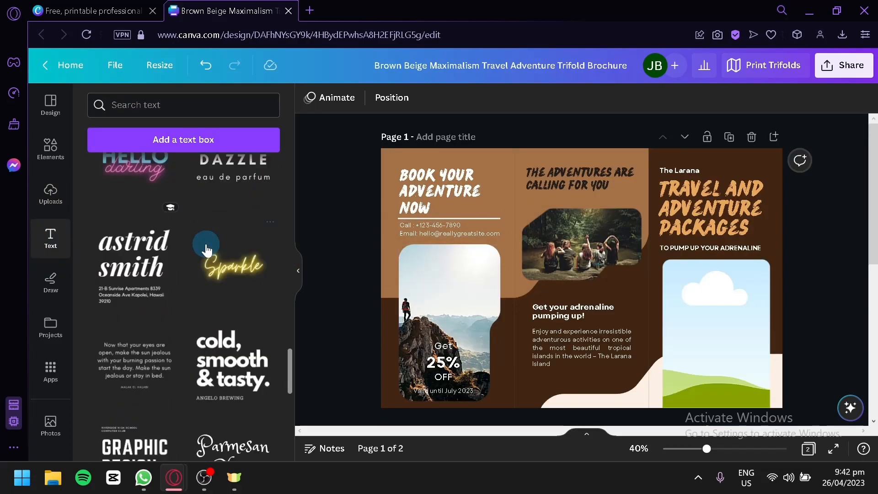
{"action": "scroll", "coordinate": [206, 249], "scroll_direction": "down", "scroll_amount": 4}
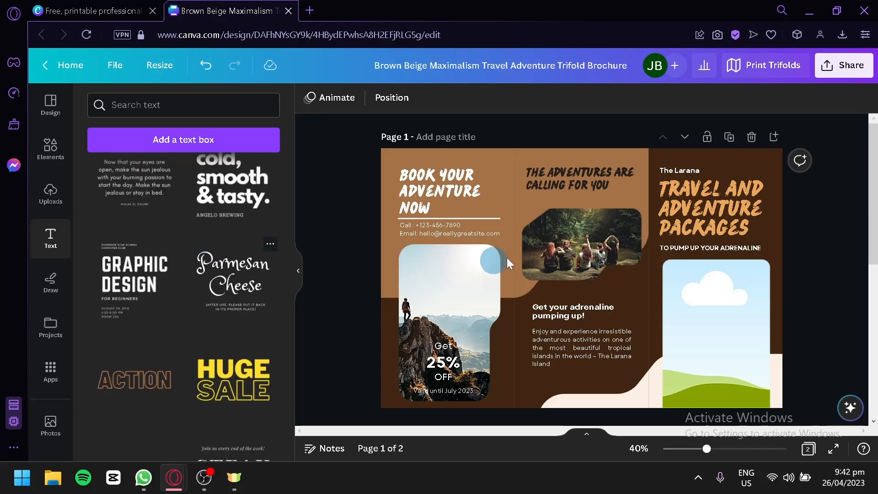
{"action": "scroll", "coordinate": [462, 204], "scroll_direction": "down", "scroll_amount": 5}
{"action": "scroll", "coordinate": [617, 289], "scroll_direction": "up", "scroll_amount": 5}
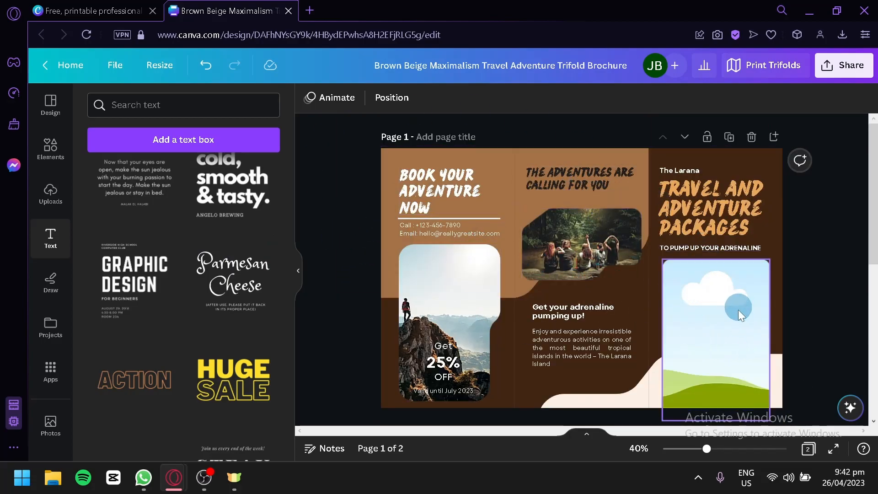
Search the design elements for "scuba diving" and show all matching photos
{"action": "left_click", "coordinate": [62, 156]}
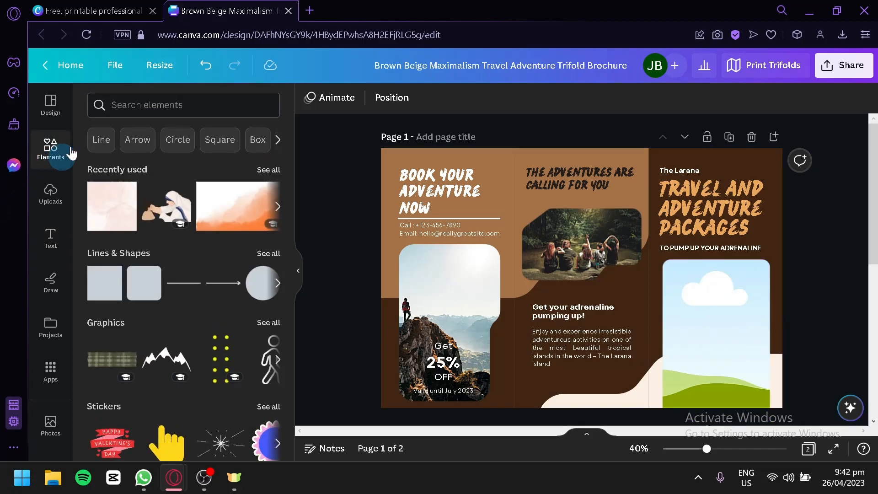
{"action": "left_click", "coordinate": [156, 114]}
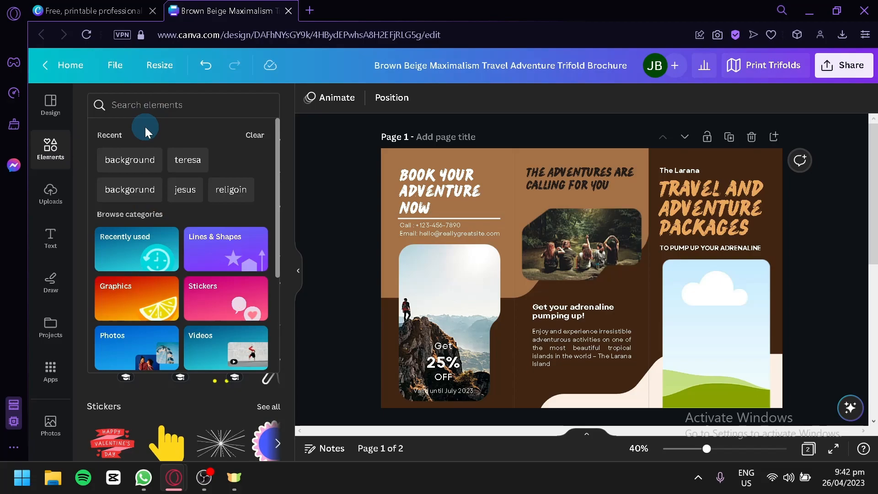
{"action": "type", "text": "scuba diving"}
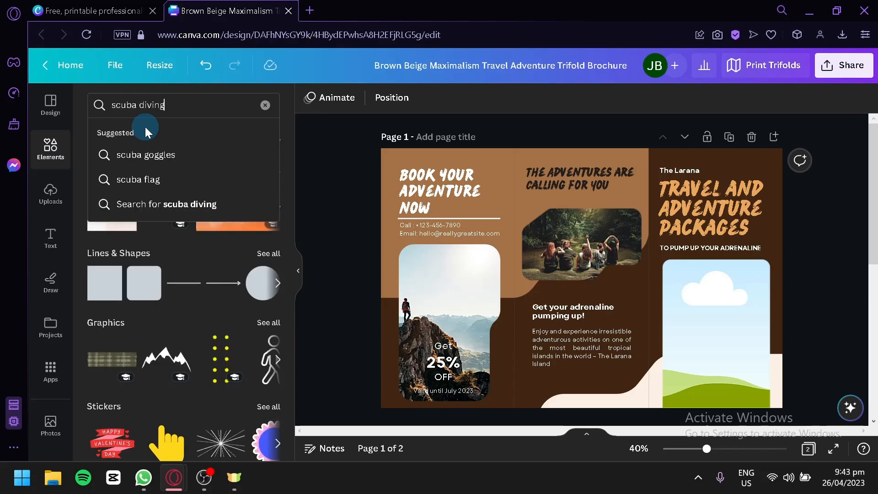
{"action": "key", "text": "Return"}
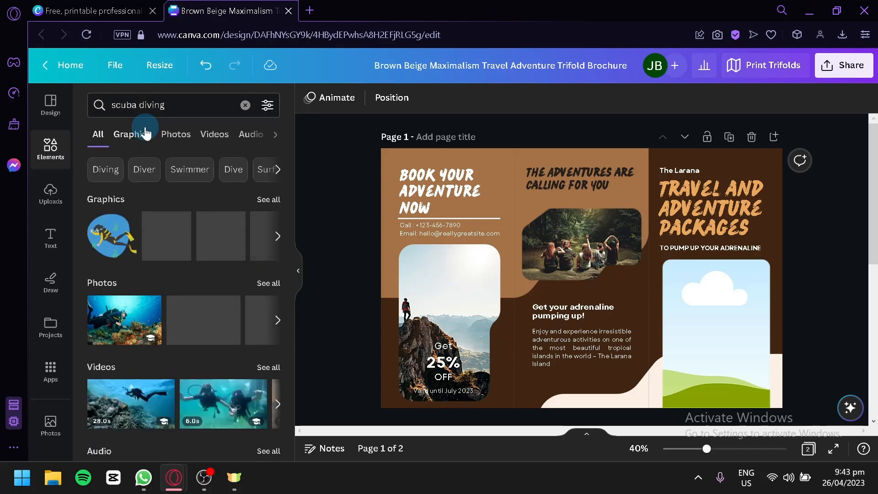
{"action": "left_click", "coordinate": [265, 283]}
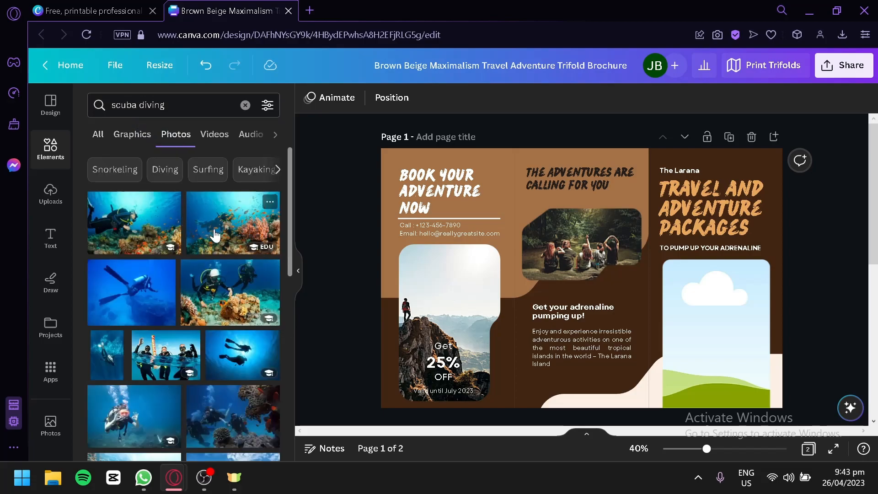
Place the photo of two scuba divers above a coral reef into the empty frame on the cover panel
{"action": "scroll", "coordinate": [211, 233], "scroll_direction": "down", "scroll_amount": 2}
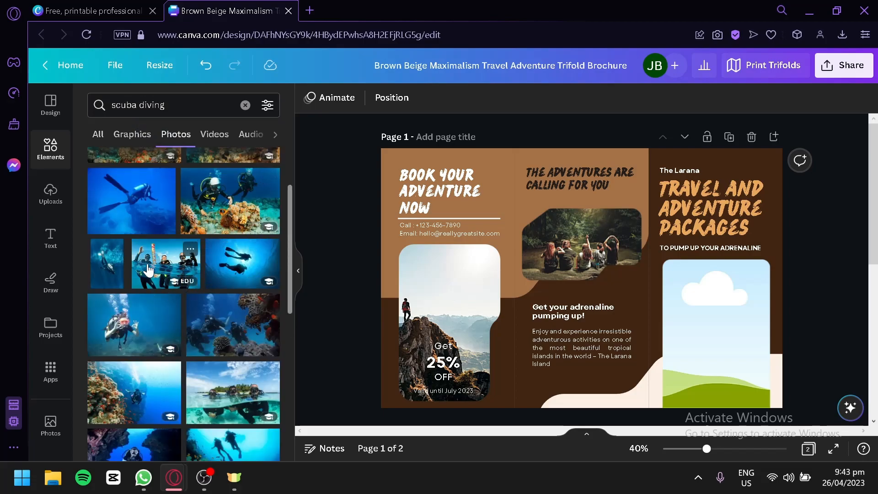
{"action": "scroll", "coordinate": [158, 268], "scroll_direction": "down", "scroll_amount": 4}
{"action": "scroll", "coordinate": [166, 265], "scroll_direction": "down", "scroll_amount": 2}
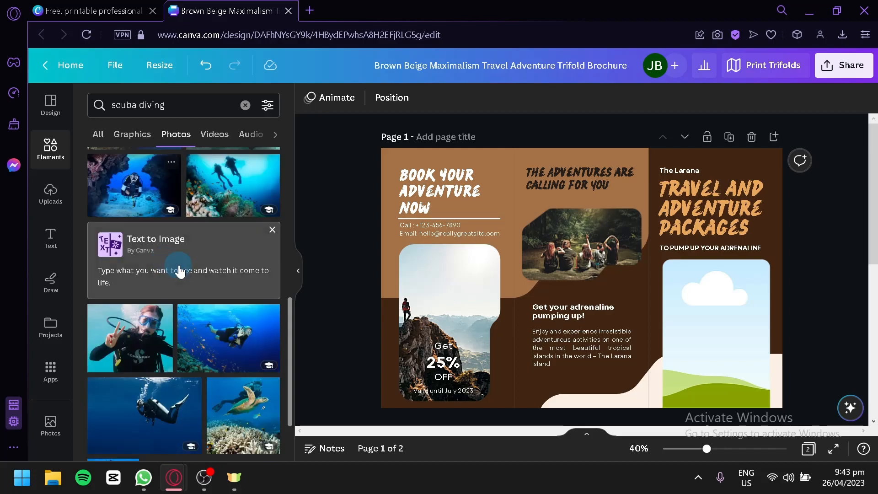
{"action": "scroll", "coordinate": [172, 415], "scroll_direction": "up", "scroll_amount": 2}
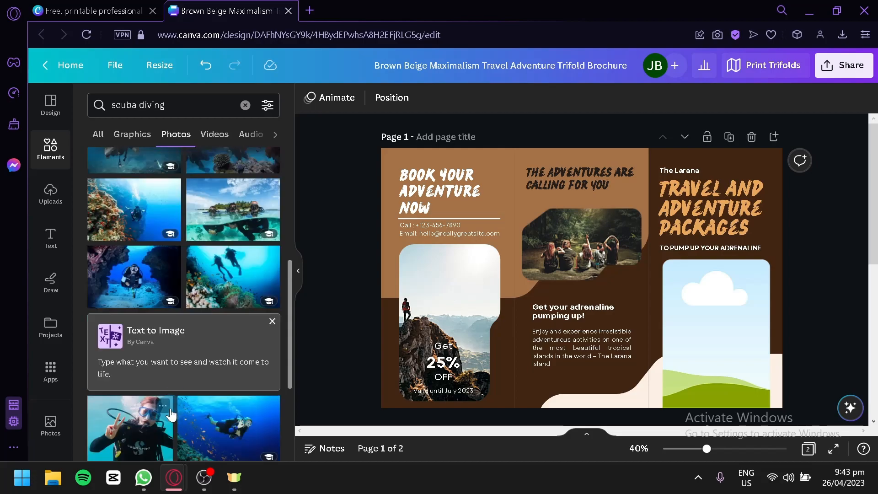
{"action": "left_click_drag", "start_coordinate": [231, 277], "coordinate": [695, 289]}
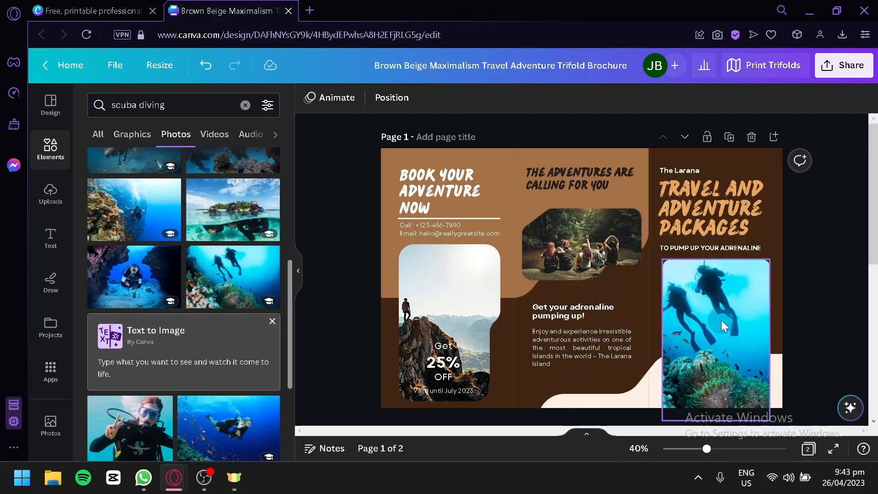
Shift the scuba diving photo sideways inside its cover frame so both divers are fully in view, and apply the crop
{"action": "scroll", "coordinate": [727, 321], "scroll_direction": "down", "scroll_amount": 2}
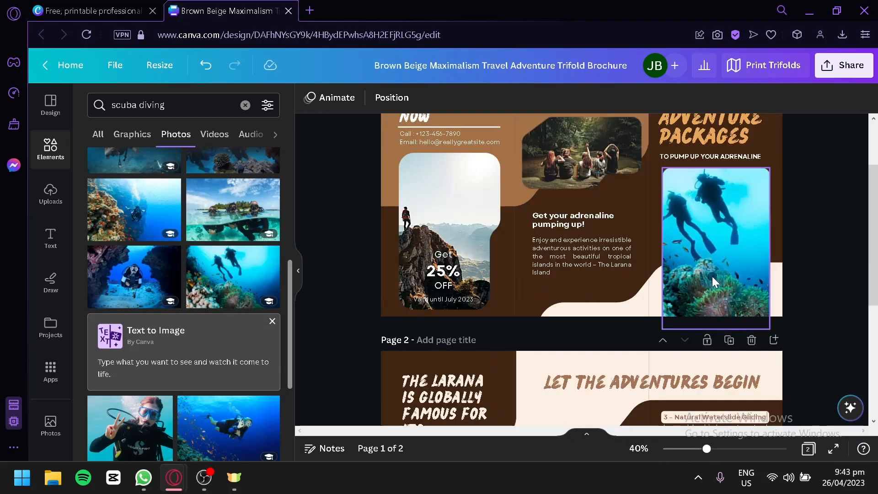
{"action": "double_click", "coordinate": [712, 276]}
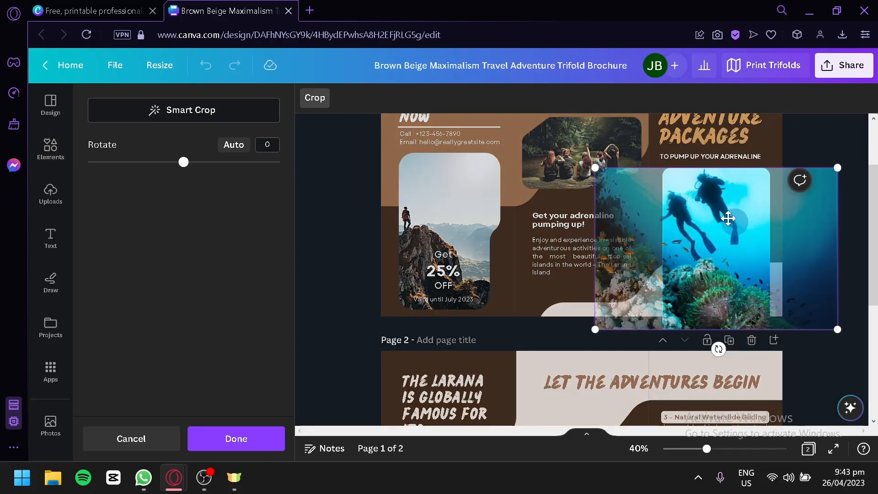
{"action": "left_click_drag", "start_coordinate": [721, 235], "coordinate": [735, 234]}
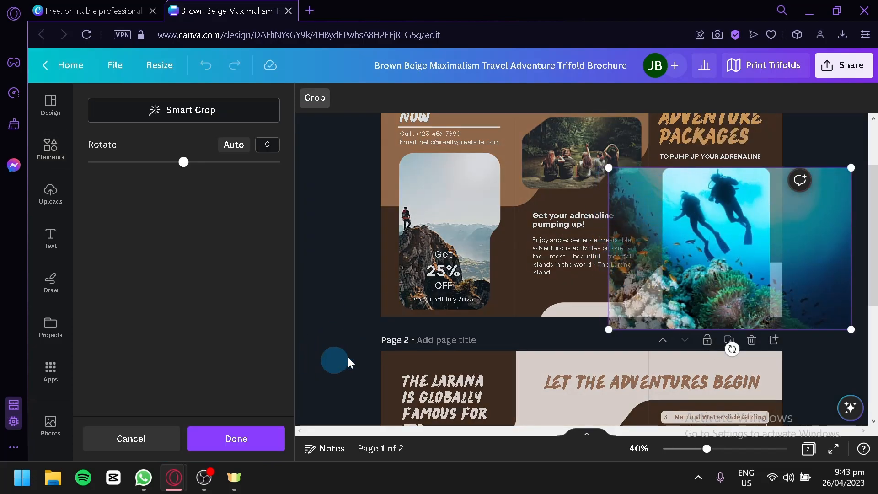
{"action": "left_click", "coordinate": [236, 442]}
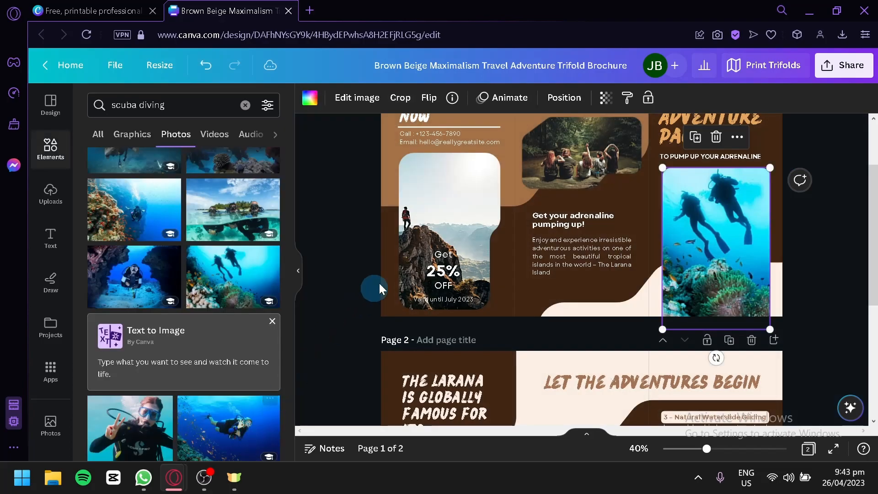
{"action": "left_click", "coordinate": [851, 253]}
{"action": "scroll", "coordinate": [851, 254], "scroll_direction": "up", "scroll_amount": 2}
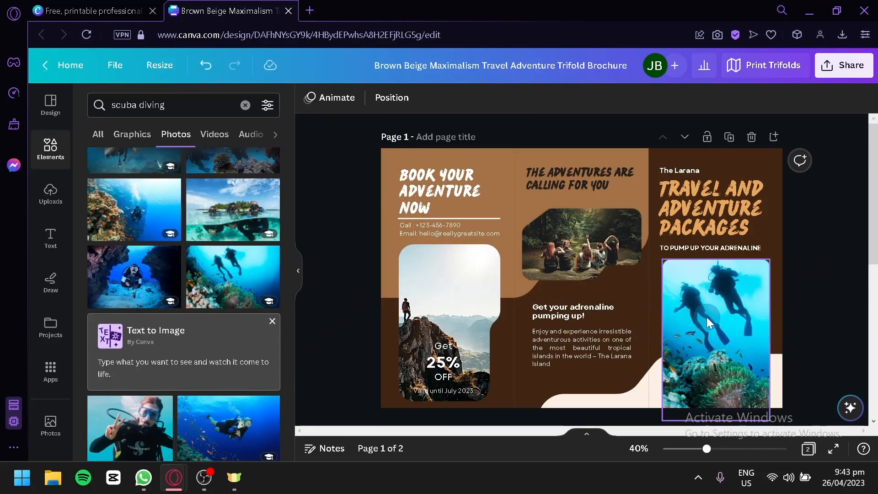
Delete the mountain photo and the group photo from their frames on the other two panels of page 1
{"action": "left_click", "coordinate": [449, 266]}
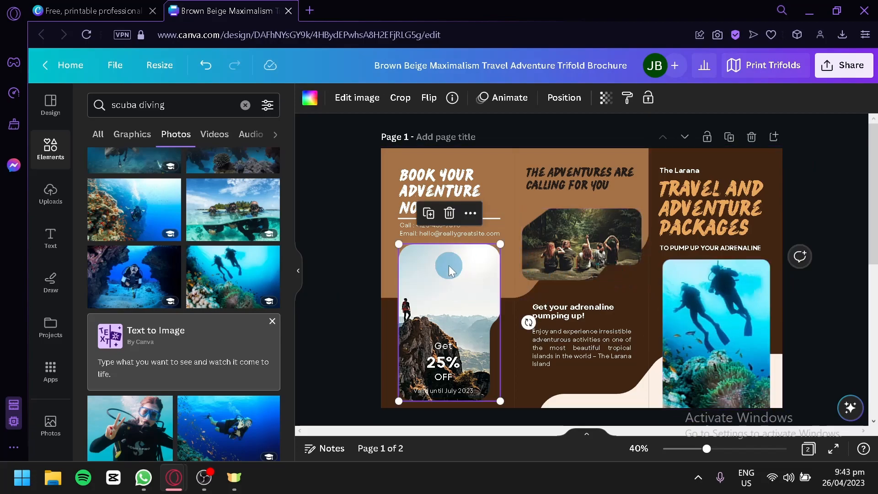
{"action": "key", "text": "Delete"}
{"action": "left_click", "coordinate": [574, 245]}
{"action": "key", "text": "Delete"}
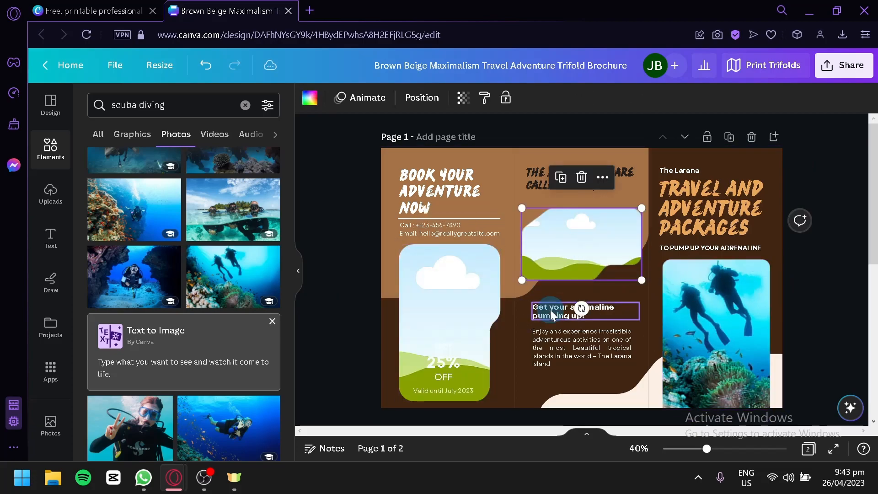
Replace the scuba diving search with a search of the design elements for "ocean"
{"action": "left_click", "coordinate": [246, 106]}
{"action": "type", "text": "ocean"}
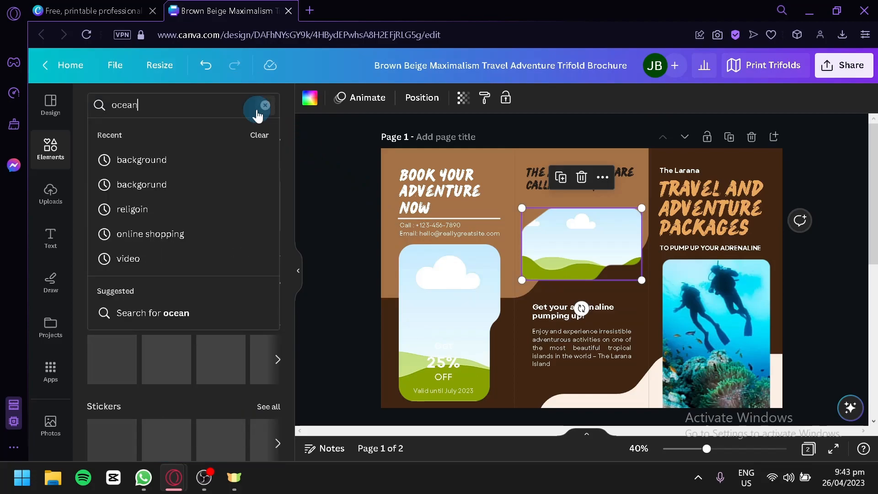
{"action": "key", "text": "Return"}
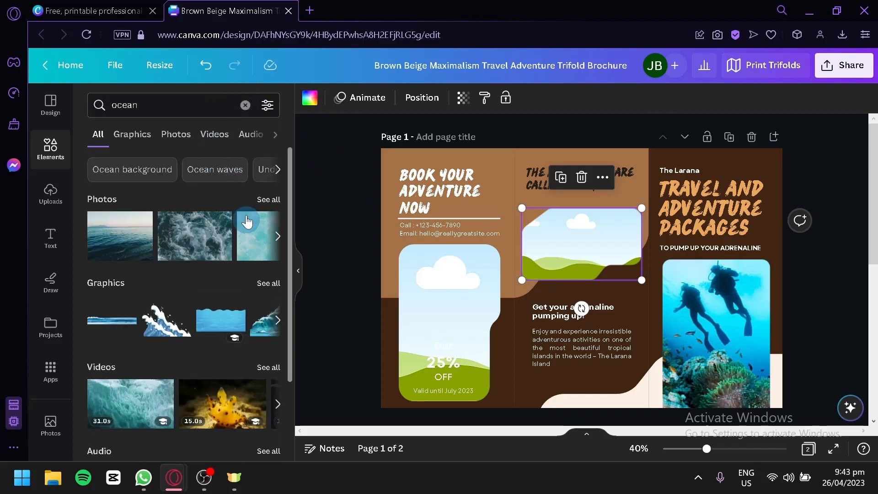
Browse all the ocean photos and place the coral reef photo with orange fish in the empty frame below BOOK YOUR ADVENTURE NOW
{"action": "left_click", "coordinate": [274, 199]}
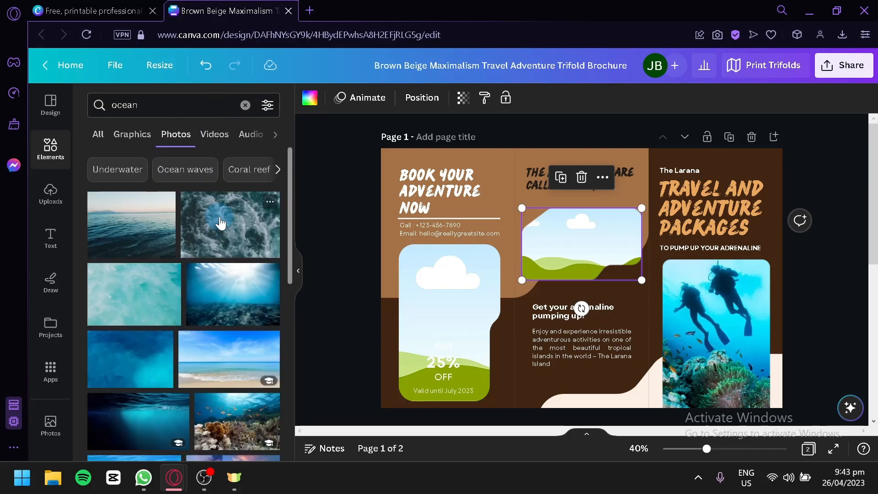
{"action": "scroll", "coordinate": [220, 223], "scroll_direction": "down", "scroll_amount": 3}
{"action": "scroll", "coordinate": [205, 283], "scroll_direction": "down", "scroll_amount": 2}
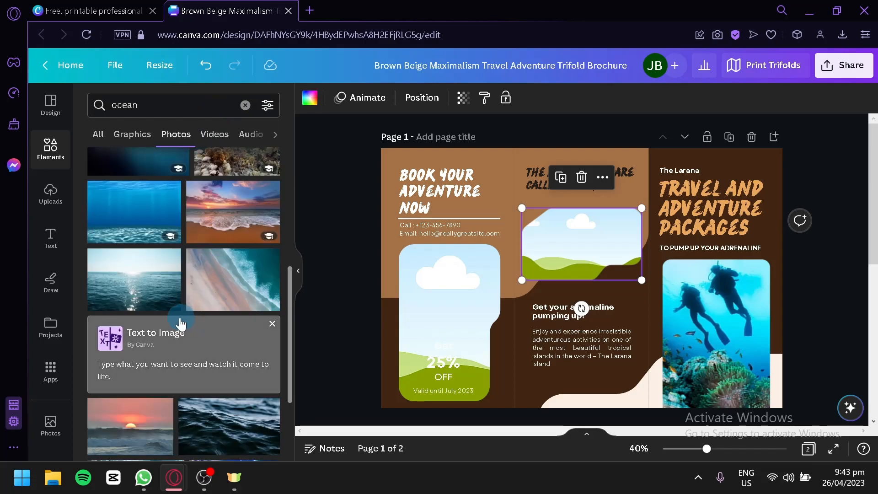
{"action": "scroll", "coordinate": [221, 275], "scroll_direction": "down", "scroll_amount": 5}
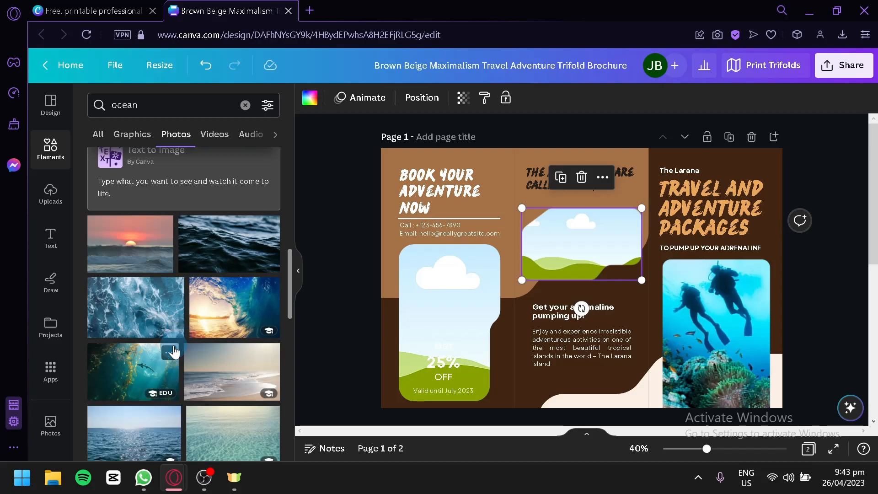
{"action": "scroll", "coordinate": [171, 339], "scroll_direction": "down", "scroll_amount": 4}
{"action": "scroll", "coordinate": [134, 322], "scroll_direction": "down", "scroll_amount": 6}
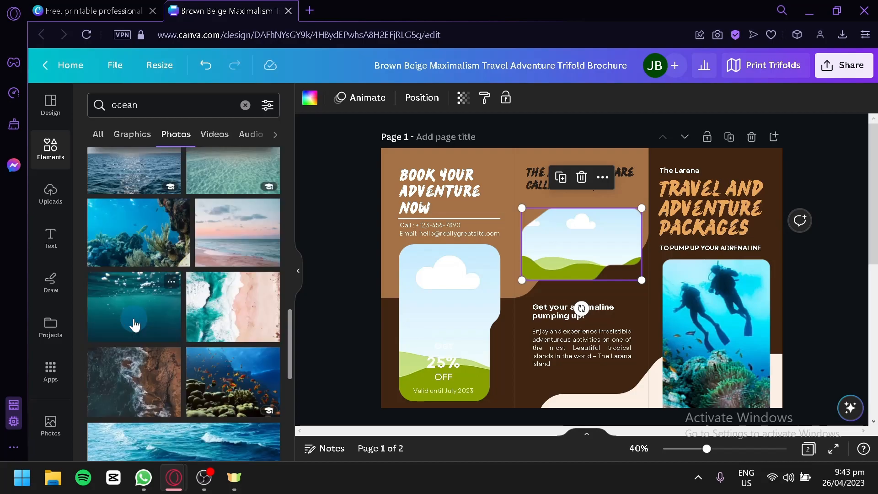
{"action": "scroll", "coordinate": [134, 325], "scroll_direction": "down", "scroll_amount": 3}
{"action": "left_click_drag", "start_coordinate": [197, 228], "coordinate": [514, 366]}
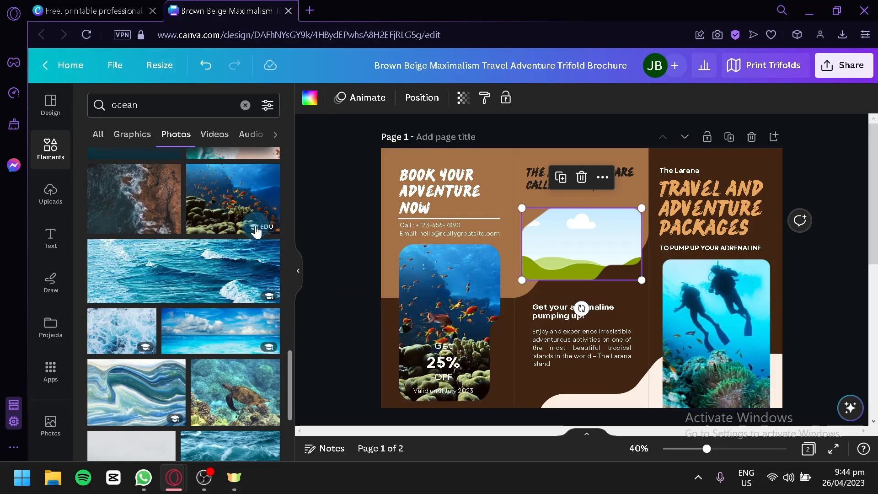
Delete the discount texts "Get", "25%", "OFF" and "Valid until July 2023" from the coral reef photo
{"action": "left_click", "coordinate": [443, 346]}
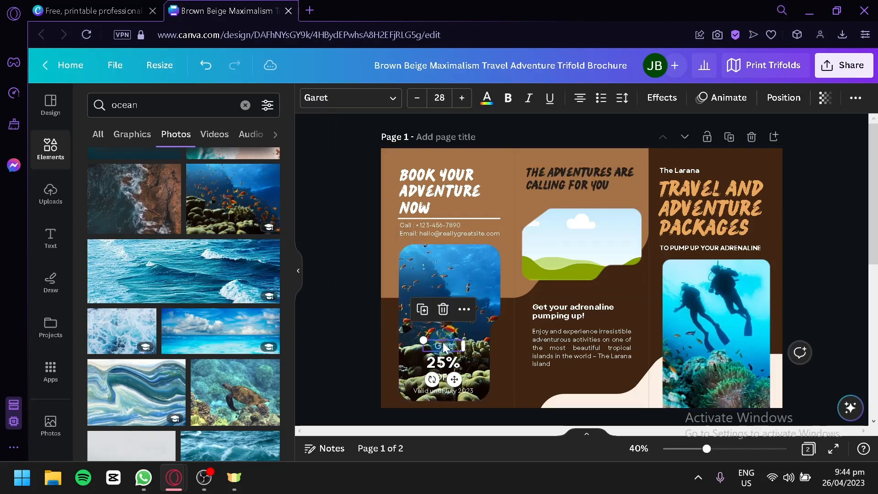
{"action": "key", "text": "Delete"}
{"action": "left_click", "coordinate": [449, 361]}
{"action": "key", "text": "Delete"}
{"action": "left_click", "coordinate": [449, 380]}
{"action": "key", "text": "Delete"}
{"action": "left_click", "coordinate": [452, 392]}
{"action": "key", "text": "Delete"}
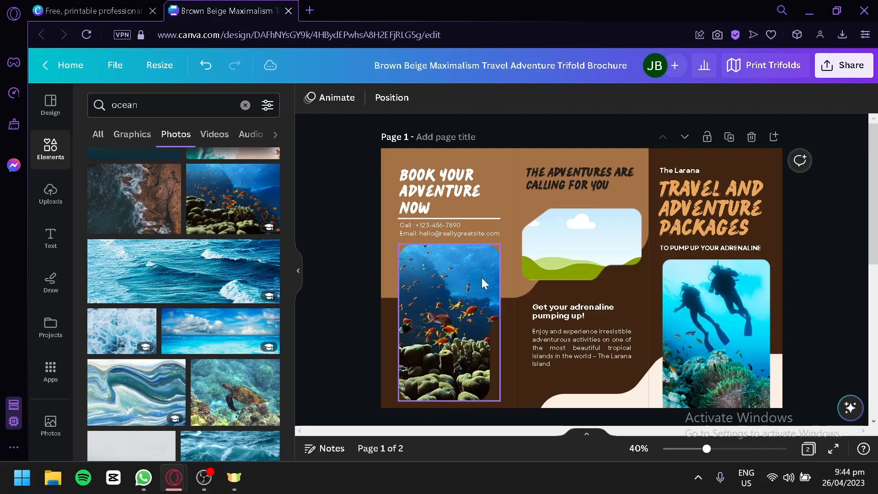
Place the sea turtle photo in the empty frame on the middle panel of page 1
{"action": "scroll", "coordinate": [780, 359], "scroll_direction": "down", "scroll_amount": 4}
{"action": "scroll", "coordinate": [786, 327], "scroll_direction": "up", "scroll_amount": 4}
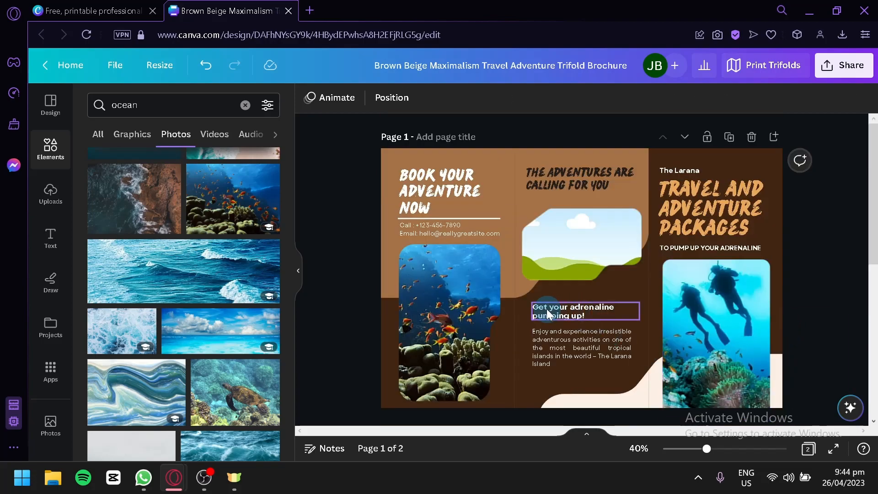
{"action": "left_click", "coordinate": [537, 240]}
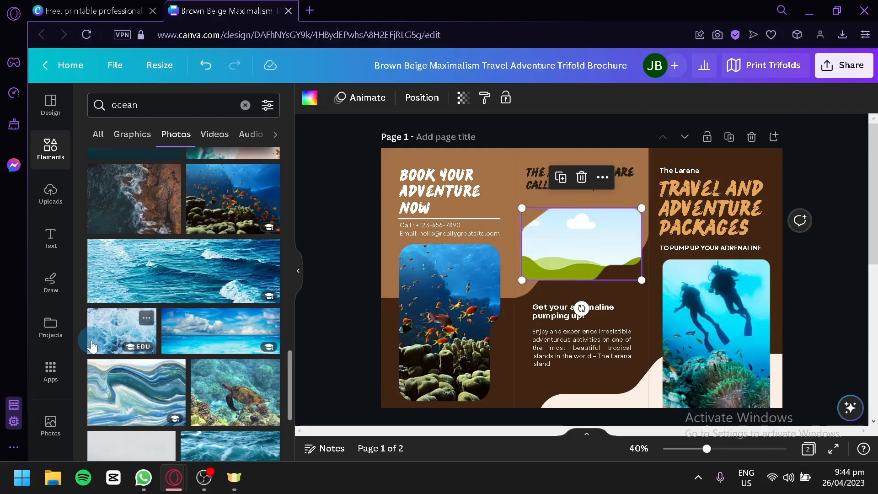
{"action": "scroll", "coordinate": [240, 319], "scroll_direction": "down", "scroll_amount": 4}
{"action": "left_click_drag", "start_coordinate": [249, 221], "coordinate": [553, 242]}
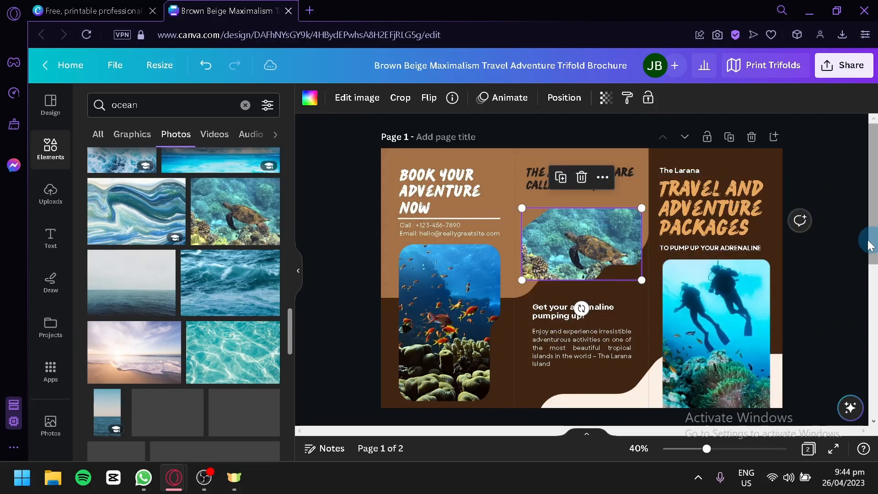
{"action": "left_click", "coordinate": [822, 214]}
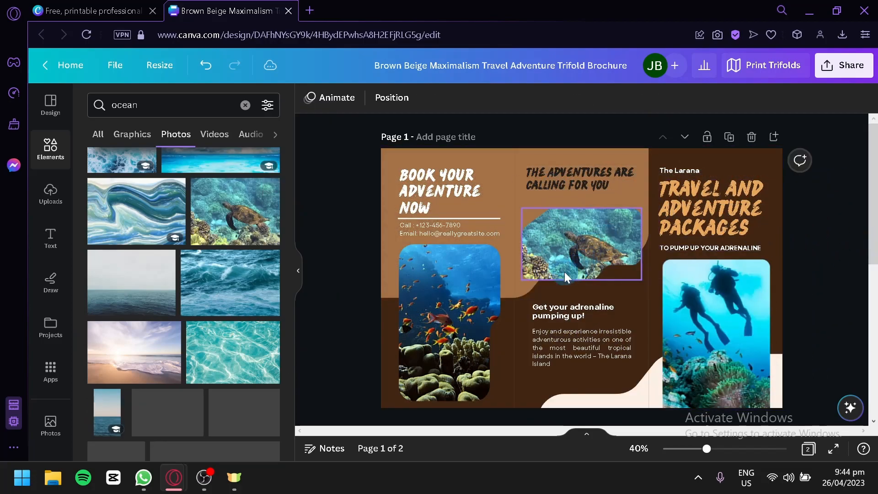
{"action": "scroll", "coordinate": [592, 215], "scroll_direction": "down", "scroll_amount": 2}
{"action": "scroll", "coordinate": [541, 202], "scroll_direction": "up", "scroll_amount": 2}
{"action": "scroll", "coordinate": [686, 199], "scroll_direction": "down", "scroll_amount": 2}
{"action": "scroll", "coordinate": [766, 247], "scroll_direction": "up", "scroll_amount": 2}
Change the dark brown background of page 1 to the dark blue taken from the coral reef photo's colors
{"action": "left_click", "coordinate": [768, 247]}
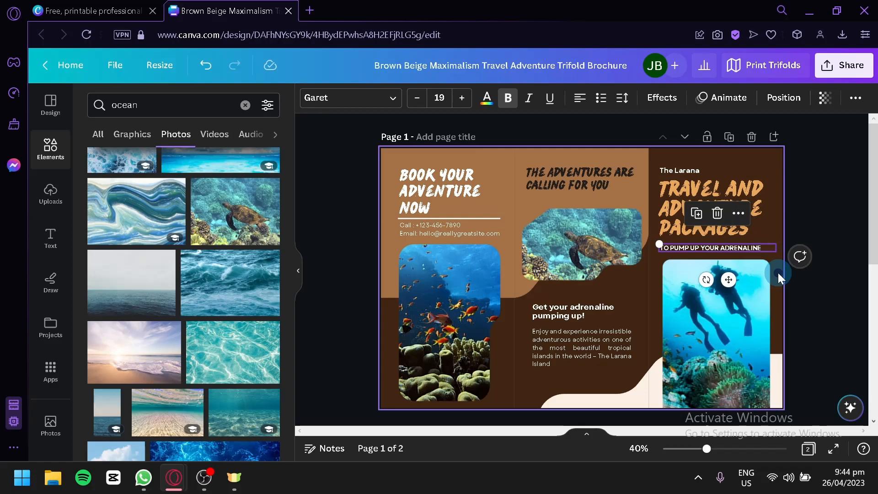
{"action": "left_click", "coordinate": [778, 272]}
{"action": "left_click", "coordinate": [312, 103]}
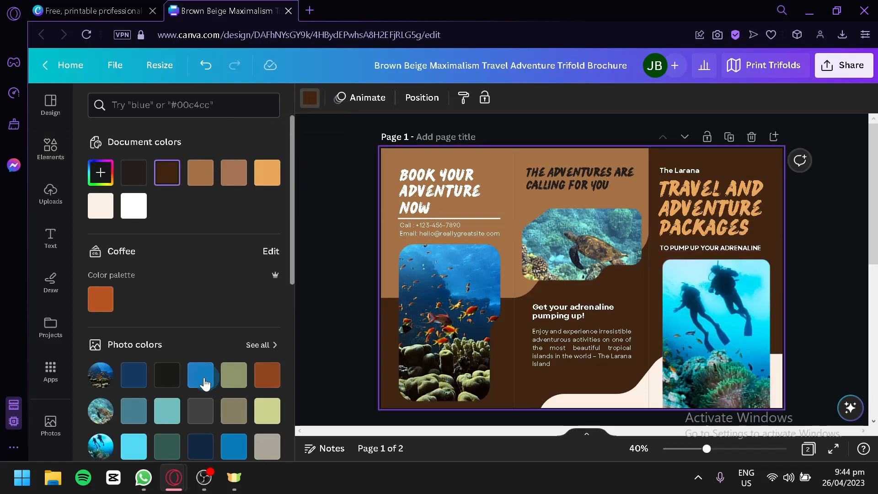
{"action": "left_click", "coordinate": [207, 384]}
{"action": "left_click", "coordinate": [135, 382]}
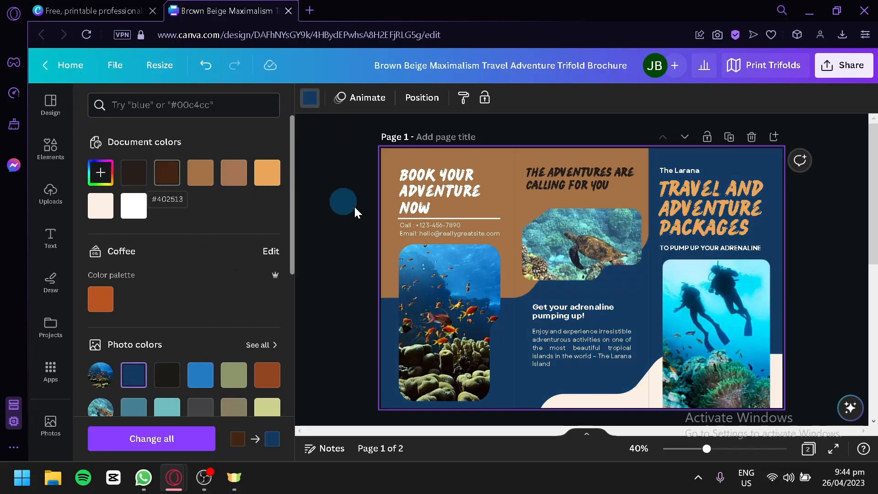
Try the teal photo color on the background of page 1, and switch back to dark blue
{"action": "scroll", "coordinate": [439, 289], "scroll_direction": "down", "scroll_amount": 2}
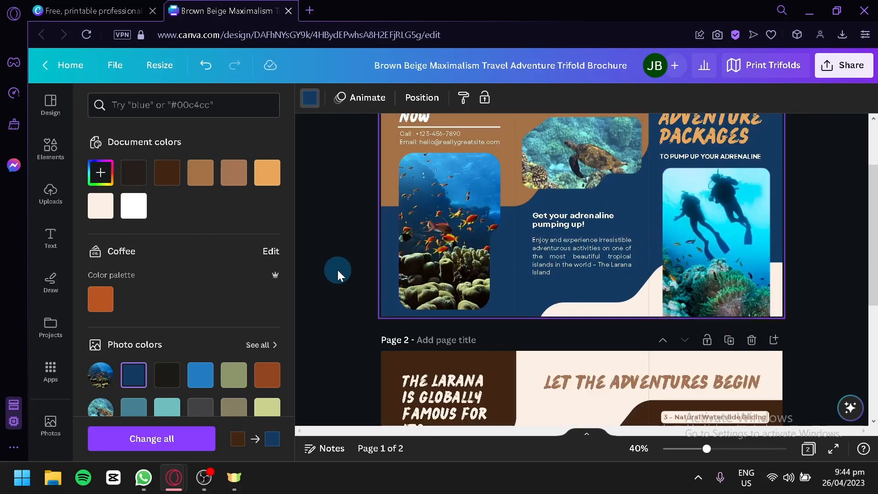
{"action": "scroll", "coordinate": [171, 306], "scroll_direction": "down", "scroll_amount": 4}
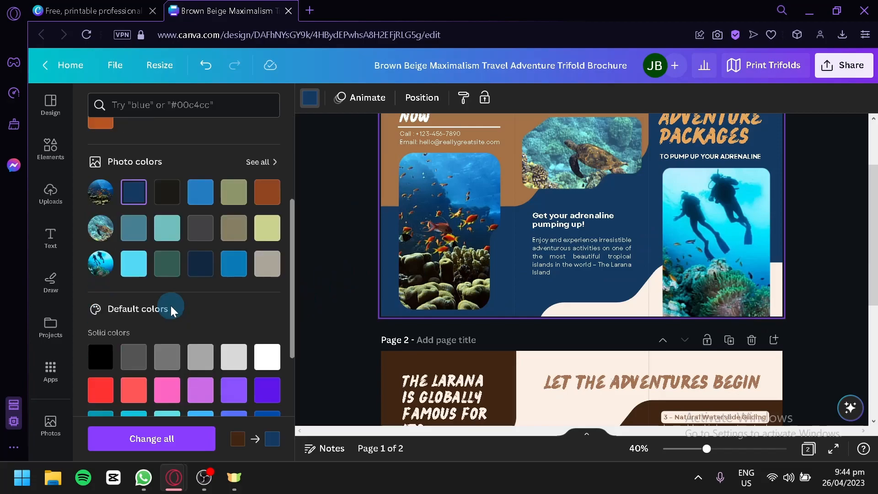
{"action": "left_click", "coordinate": [172, 237]}
{"action": "scroll", "coordinate": [152, 261], "scroll_direction": "up", "scroll_amount": 2}
{"action": "left_click", "coordinate": [143, 288]}
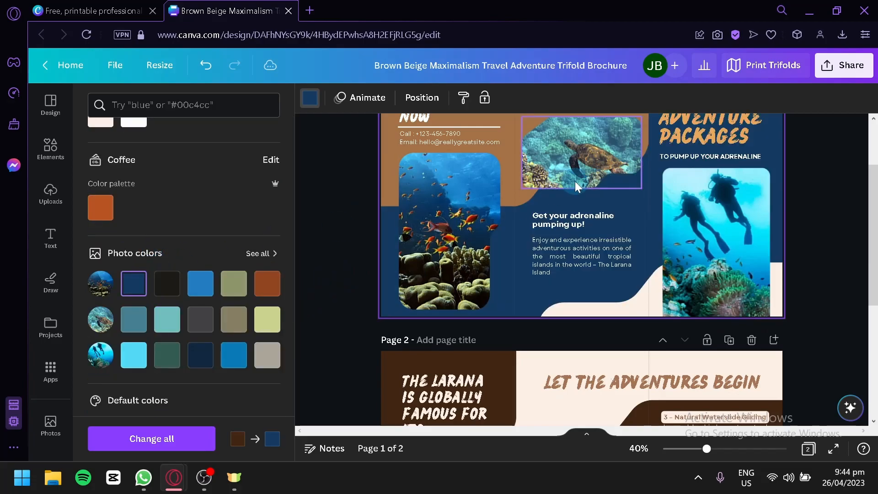
{"action": "scroll", "coordinate": [548, 210], "scroll_direction": "up", "scroll_amount": 2}
{"action": "scroll", "coordinate": [217, 275], "scroll_direction": "up", "scroll_amount": 2}
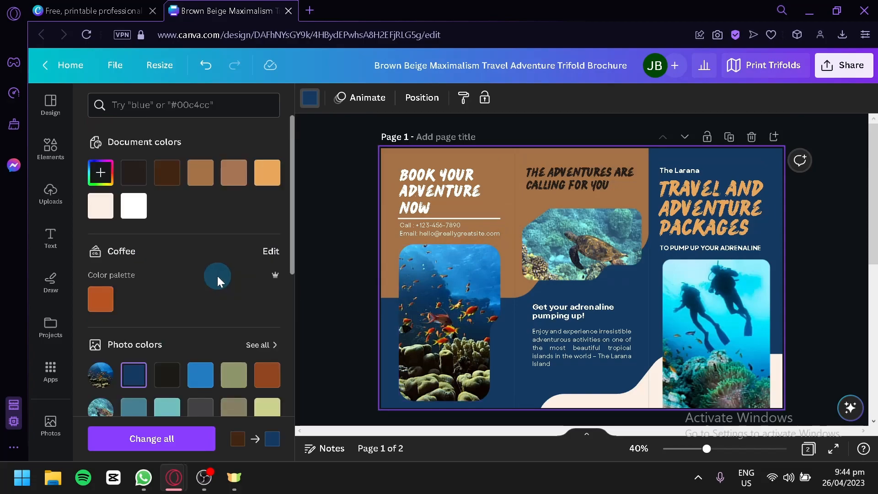
Mix a custom solid color for the background of page 1 and settle on the muted dark blue #1E3B5B
{"action": "left_click", "coordinate": [102, 182]}
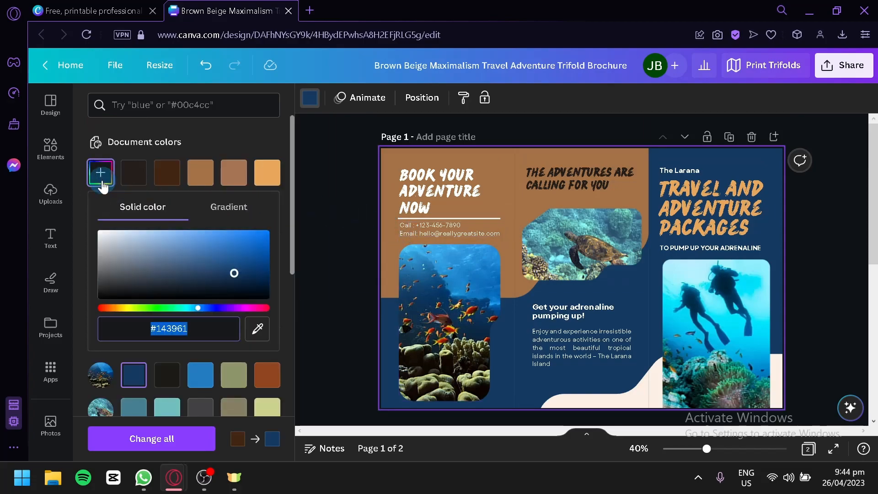
{"action": "left_click_drag", "start_coordinate": [137, 242], "coordinate": [230, 235]}
{"action": "left_click", "coordinate": [245, 249]}
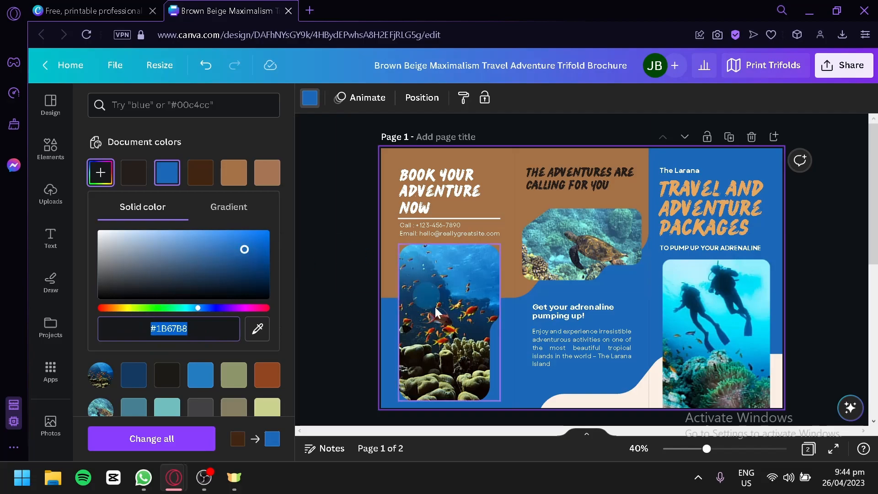
{"action": "left_click_drag", "start_coordinate": [217, 247], "coordinate": [212, 274]}
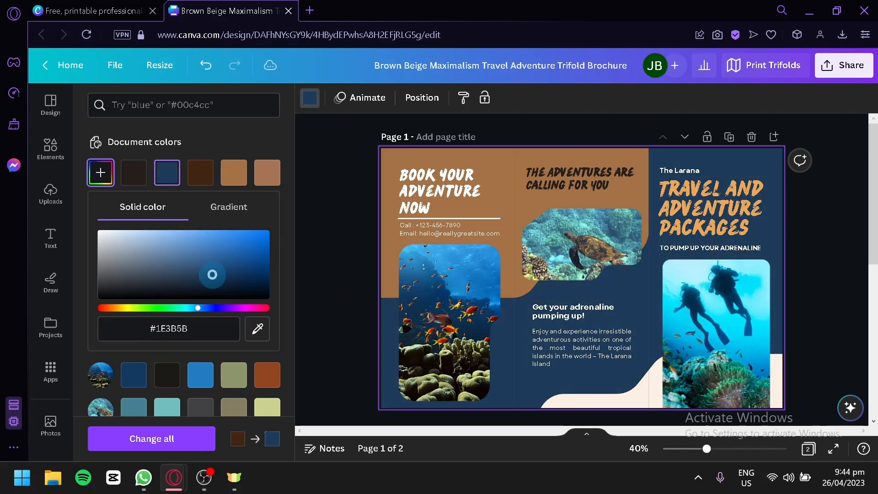
{"action": "left_click", "coordinate": [227, 147]}
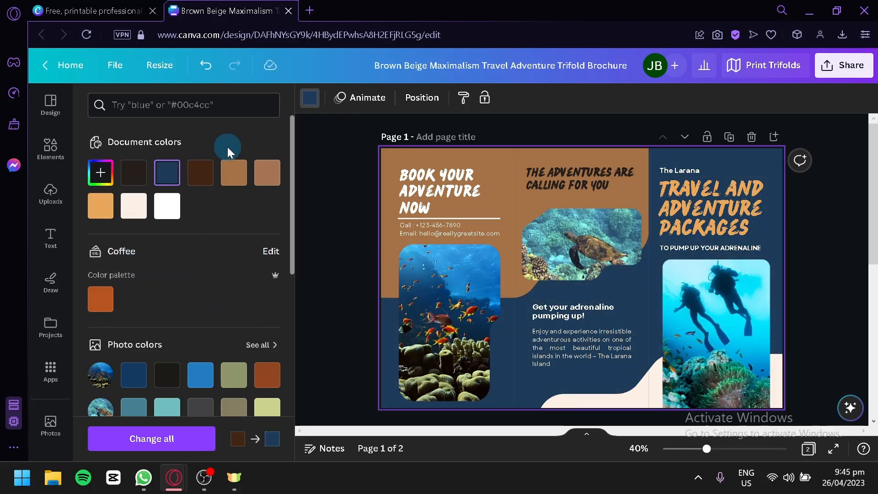
{"action": "left_click", "coordinate": [357, 217]}
Recolor the light brown shape across the upper left and middle panels of page 1 with the near-black document color
{"action": "left_click", "coordinate": [441, 147]}
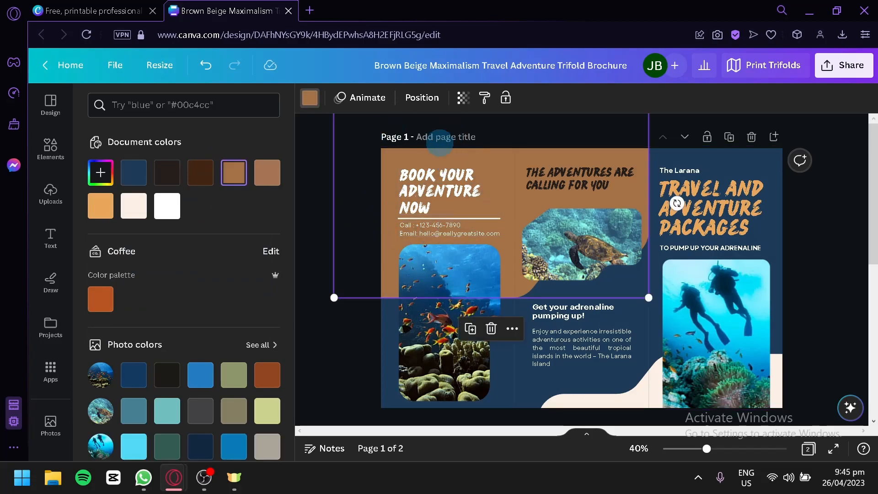
{"action": "left_click", "coordinate": [312, 97]}
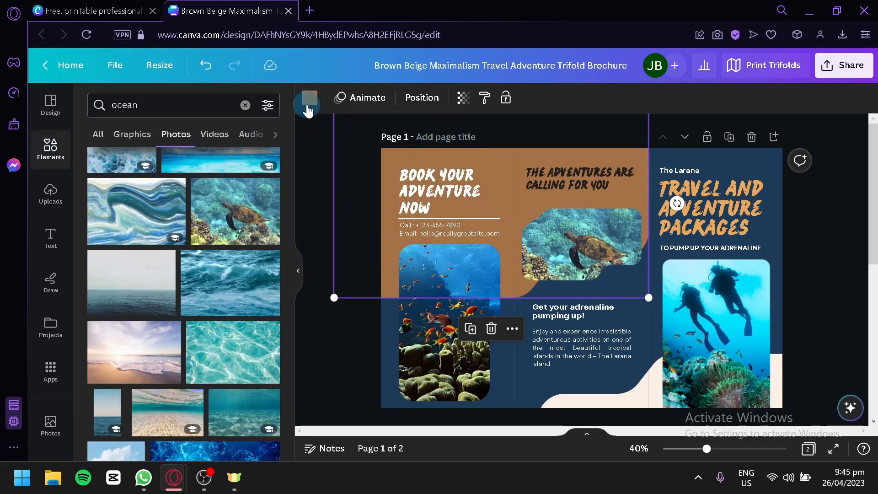
{"action": "left_click", "coordinate": [309, 98]}
{"action": "left_click", "coordinate": [167, 182]}
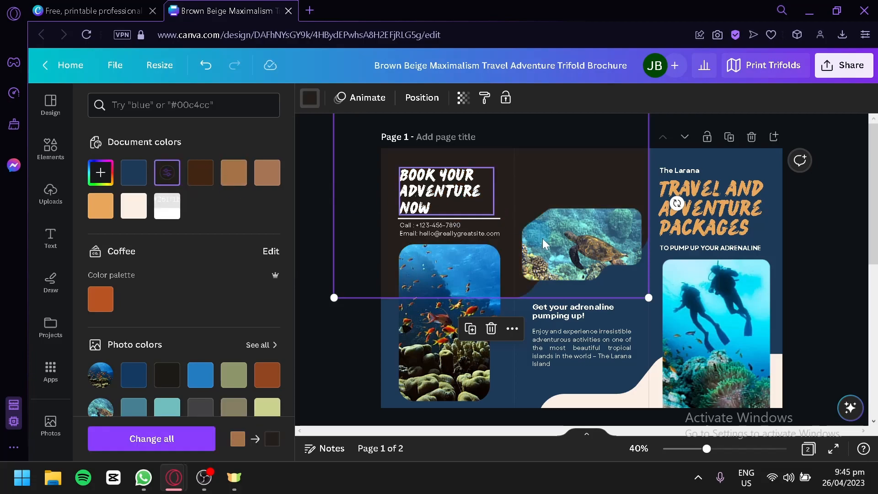
Recolor the cream wave shape along the lower edge of page 1 with the same near-black document color
{"action": "scroll", "coordinate": [326, 279], "scroll_direction": "down", "scroll_amount": 2}
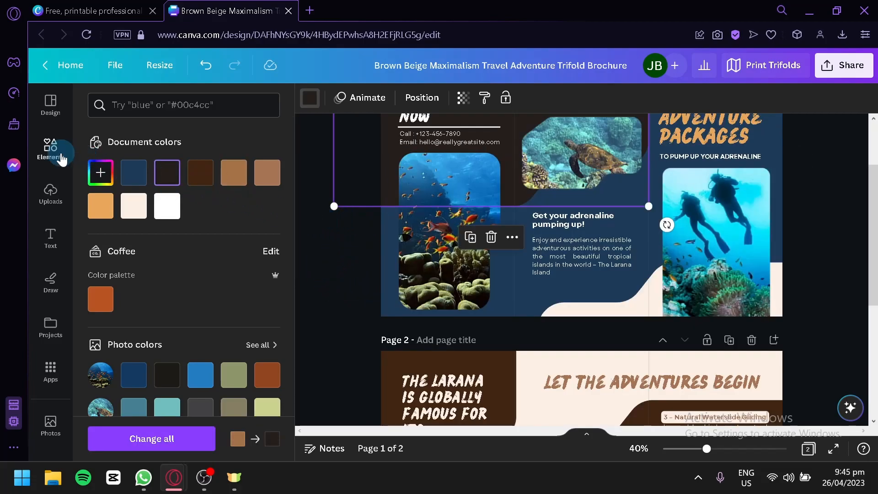
{"action": "scroll", "coordinate": [654, 249], "scroll_direction": "up", "scroll_amount": 2}
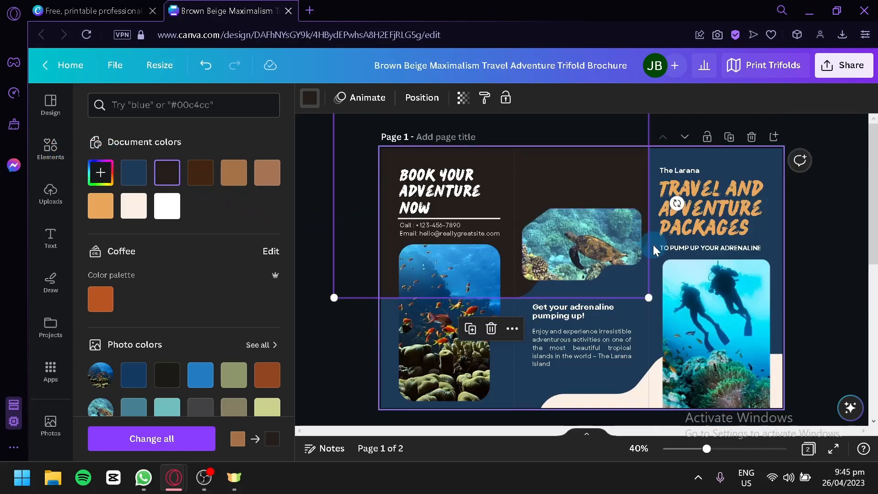
{"action": "scroll", "coordinate": [654, 252], "scroll_direction": "down", "scroll_amount": 2}
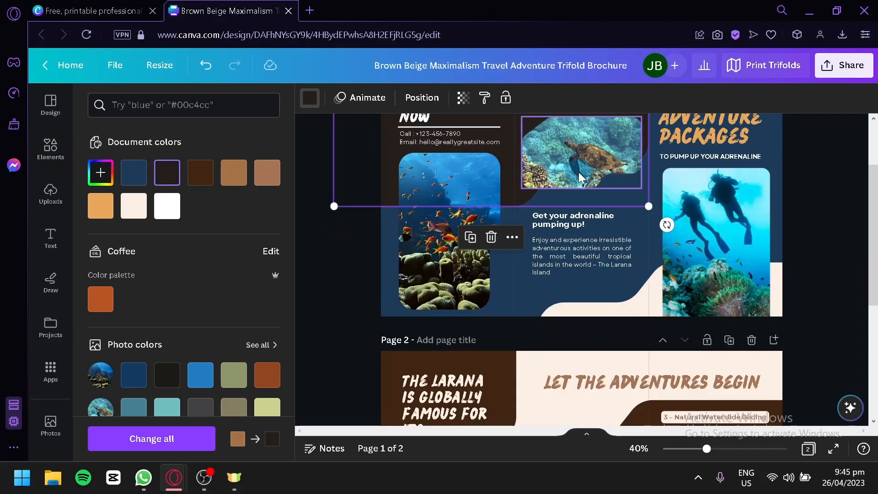
{"action": "scroll", "coordinate": [663, 229], "scroll_direction": "up", "scroll_amount": 2}
{"action": "scroll", "coordinate": [755, 245], "scroll_direction": "down", "scroll_amount": 2}
{"action": "left_click", "coordinate": [642, 309]}
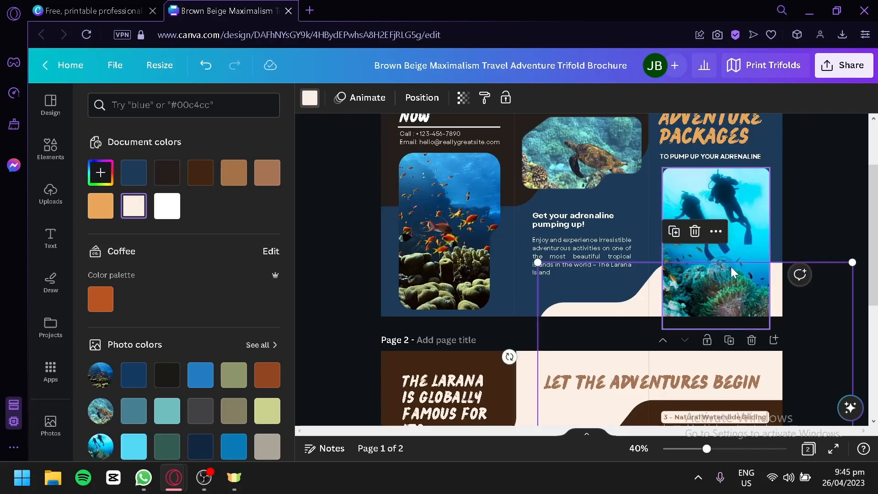
{"action": "left_click", "coordinate": [199, 173]}
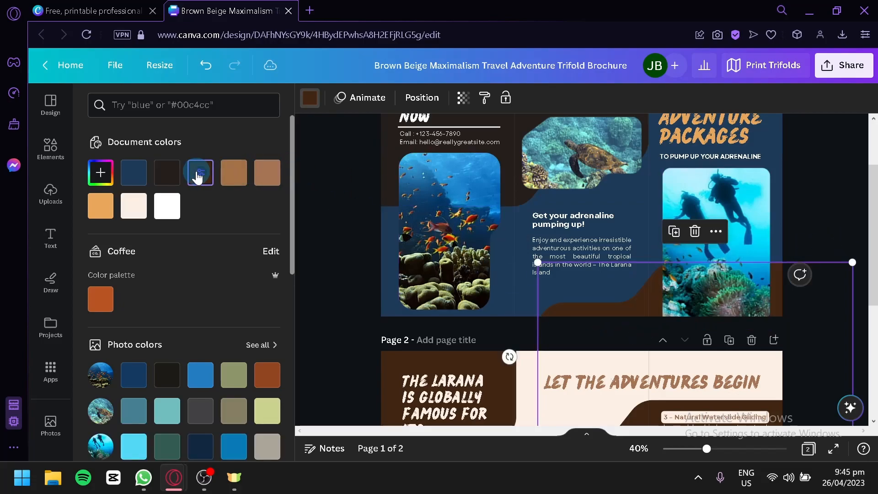
{"action": "left_click", "coordinate": [172, 176]}
{"action": "left_click", "coordinate": [315, 218]}
{"action": "scroll", "coordinate": [338, 226], "scroll_direction": "up", "scroll_amount": 2}
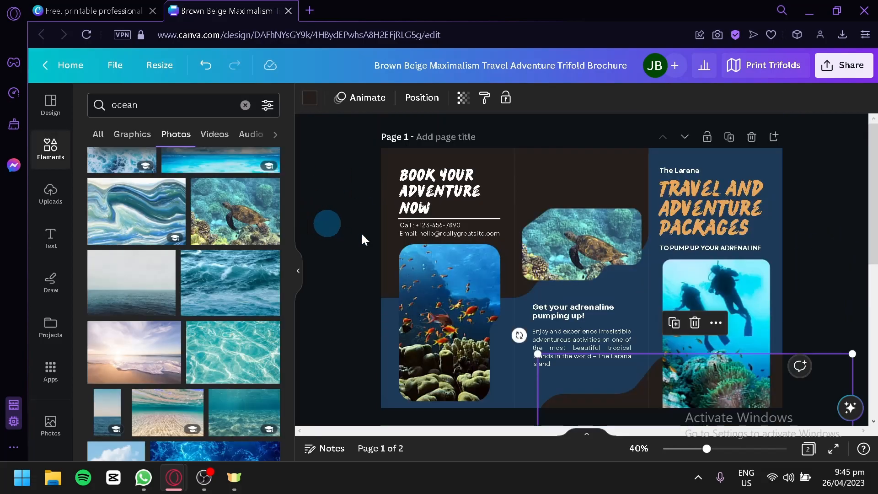
{"action": "left_click", "coordinate": [800, 236]}
Replace the "TRAVEL AND ADVENTURE PACKAGES" title on page 1 with "OCEAN RELATED TOPIC"
{"action": "scroll", "coordinate": [800, 237], "scroll_direction": "down", "scroll_amount": 6}
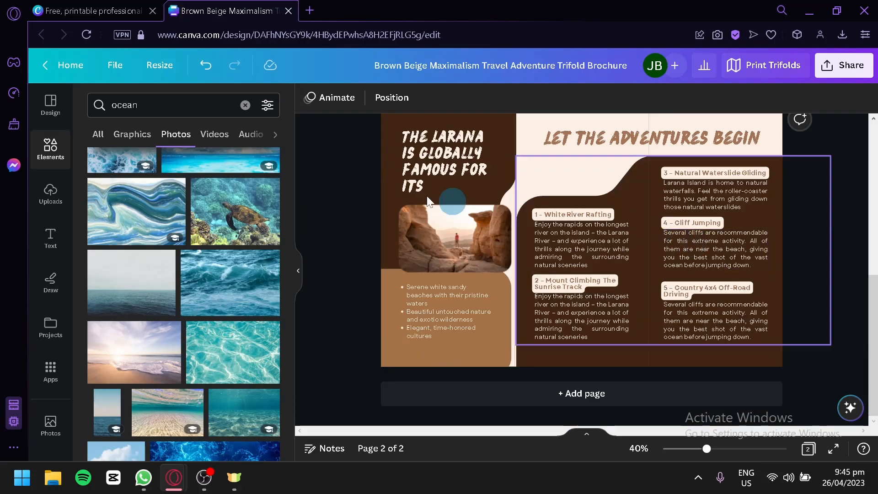
{"action": "scroll", "coordinate": [553, 239], "scroll_direction": "up", "scroll_amount": 5}
{"action": "scroll", "coordinate": [549, 221], "scroll_direction": "down", "scroll_amount": 5}
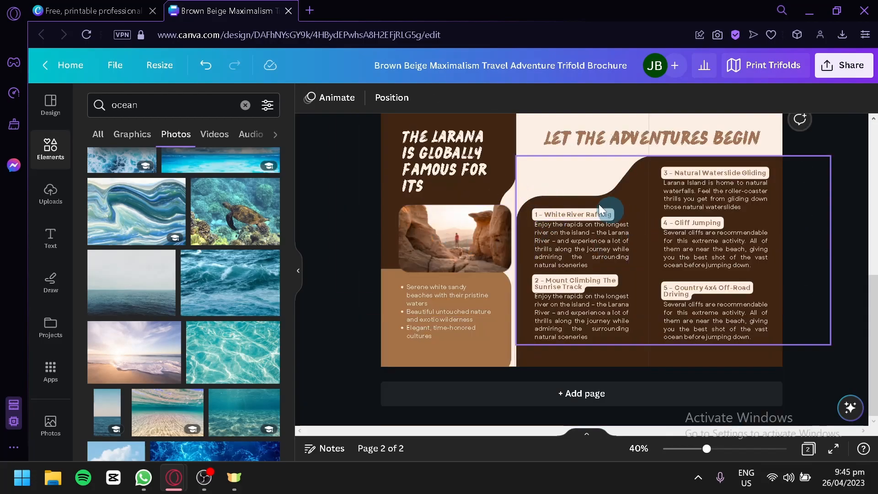
{"action": "scroll", "coordinate": [610, 237], "scroll_direction": "up", "scroll_amount": 6}
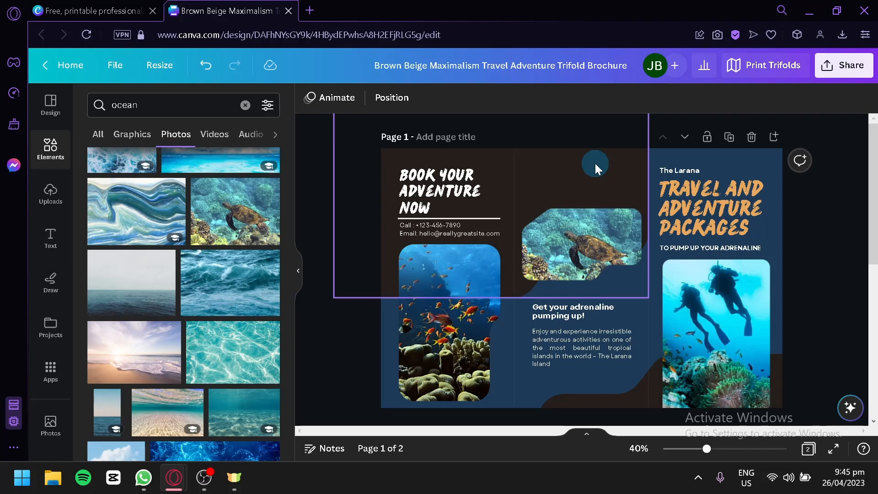
{"action": "left_click", "coordinate": [709, 212]}
{"action": "double_click", "coordinate": [709, 213]}
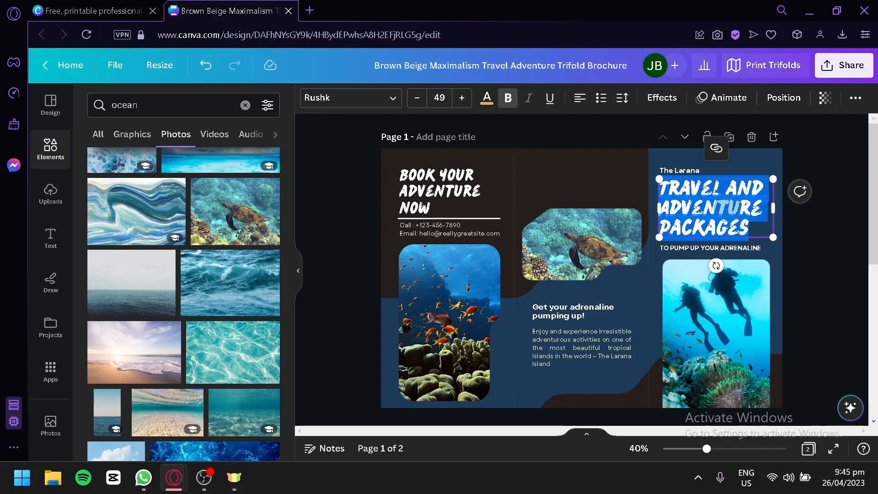
{"action": "type", "text": "OCEN"}
{"action": "key", "text": "BackSpace"}
{"action": "type", "text": "AN RELATED TOPIC"}
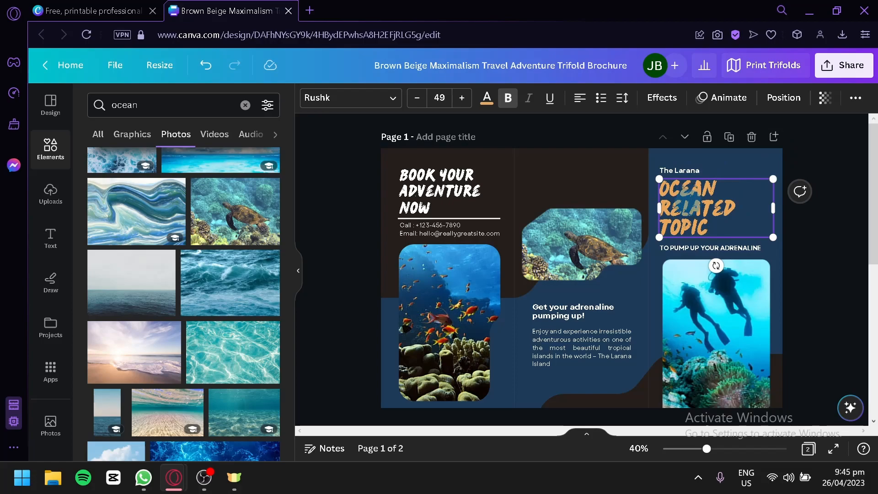
Recolor the "OCEAN RELATED TOPIC" title with the near-black photo color from the coral reef picture
{"action": "left_click", "coordinate": [719, 249]}
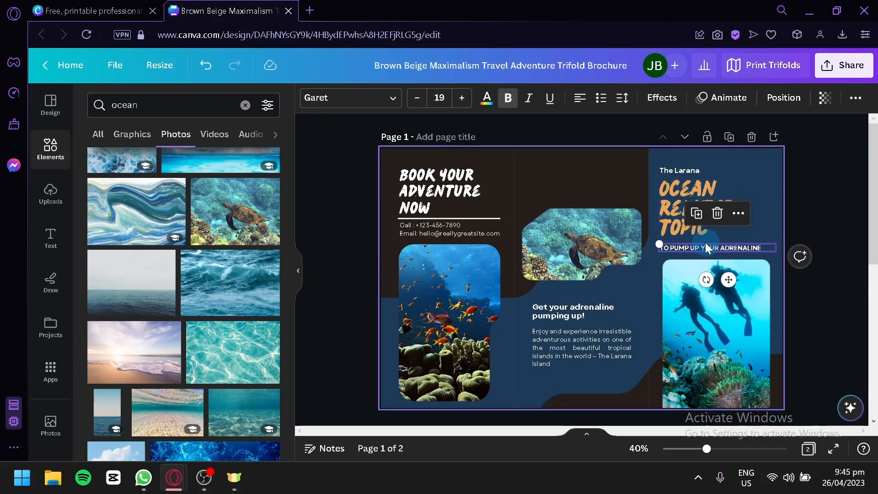
{"action": "left_click", "coordinate": [687, 170]}
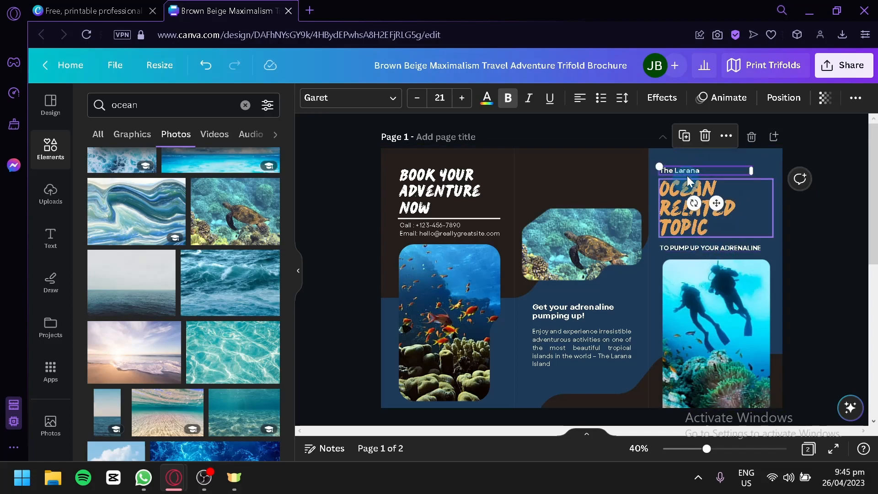
{"action": "left_click", "coordinate": [698, 227]}
{"action": "left_click", "coordinate": [698, 228]}
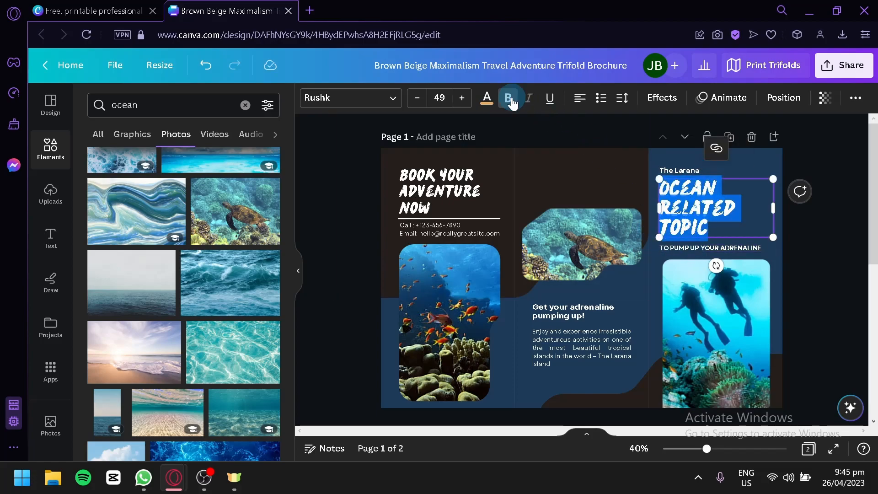
{"action": "left_click", "coordinate": [487, 98]}
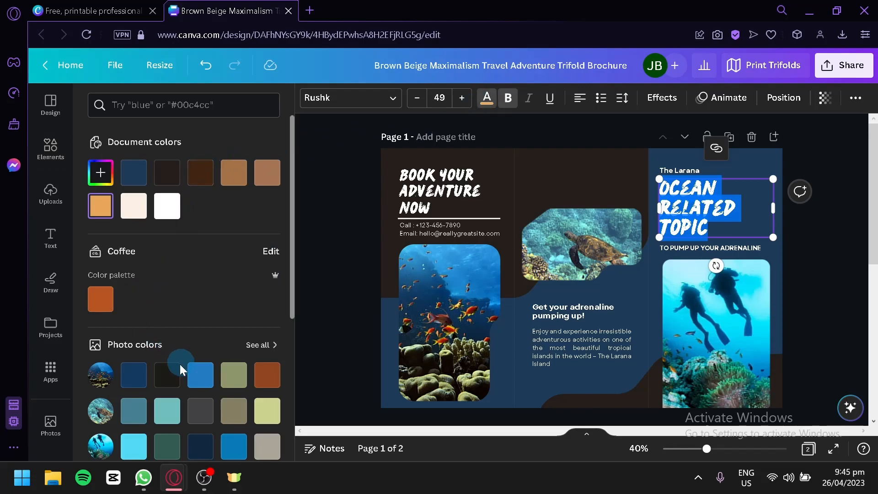
{"action": "left_click", "coordinate": [168, 378]}
{"action": "left_click", "coordinate": [323, 243]}
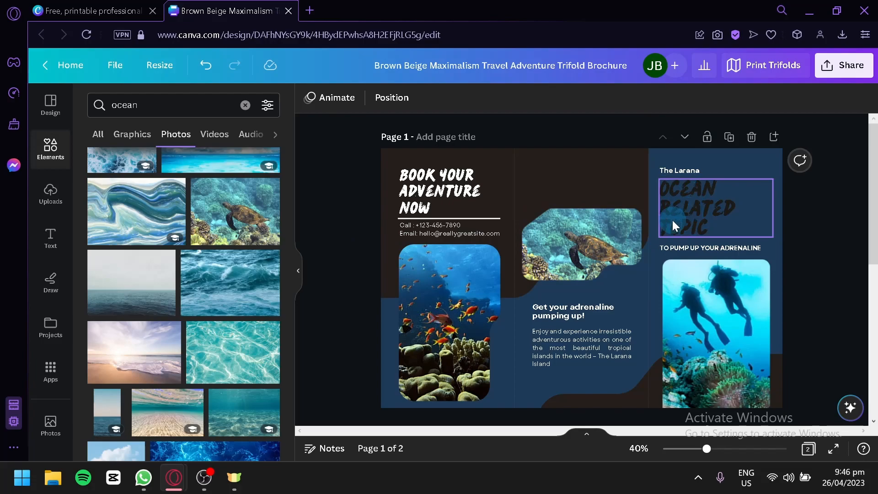
Try the near-black document color on the "BOOK YOUR ADVENTURE NOW" heading, and undo the change
{"action": "scroll", "coordinate": [575, 303], "scroll_direction": "down", "scroll_amount": 2}
{"action": "scroll", "coordinate": [576, 272], "scroll_direction": "up", "scroll_amount": 2}
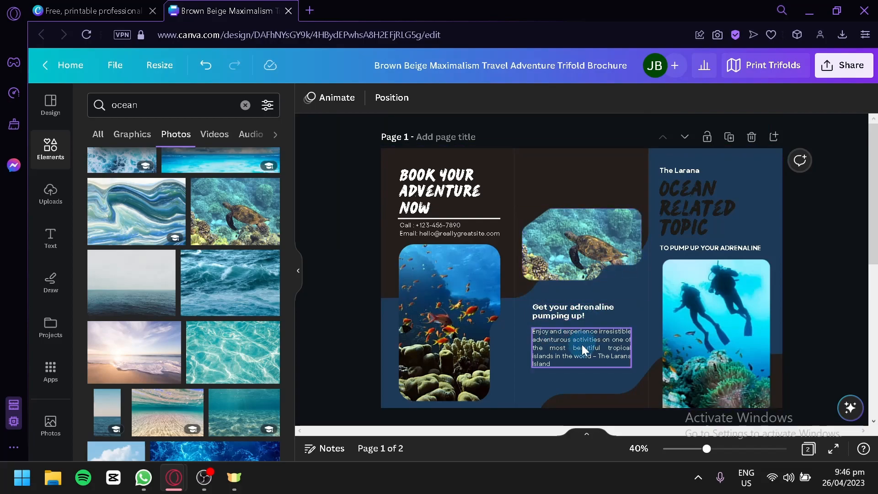
{"action": "left_click", "coordinate": [438, 204]}
{"action": "double_click", "coordinate": [444, 204]}
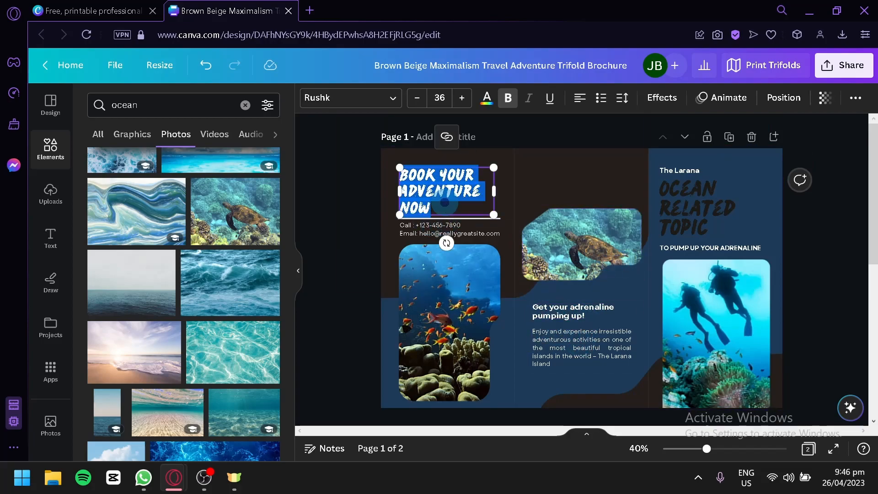
{"action": "left_click", "coordinate": [496, 101]}
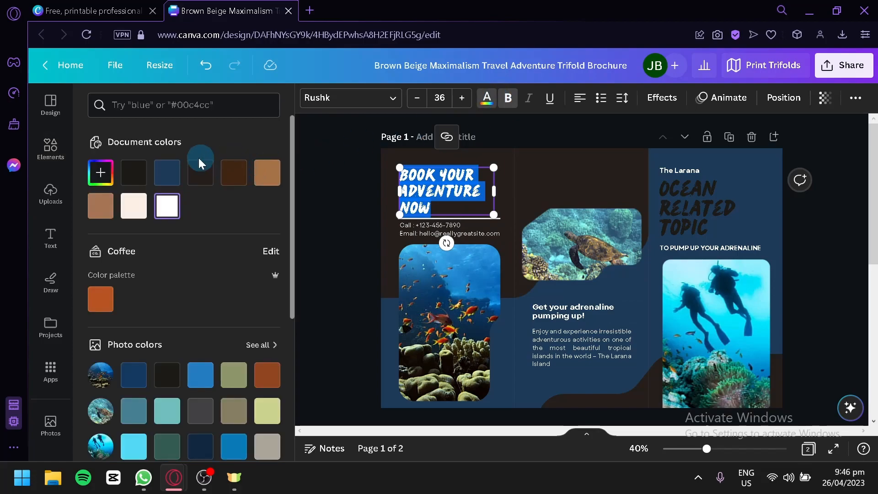
{"action": "left_click", "coordinate": [137, 177]}
{"action": "left_click", "coordinate": [378, 176]}
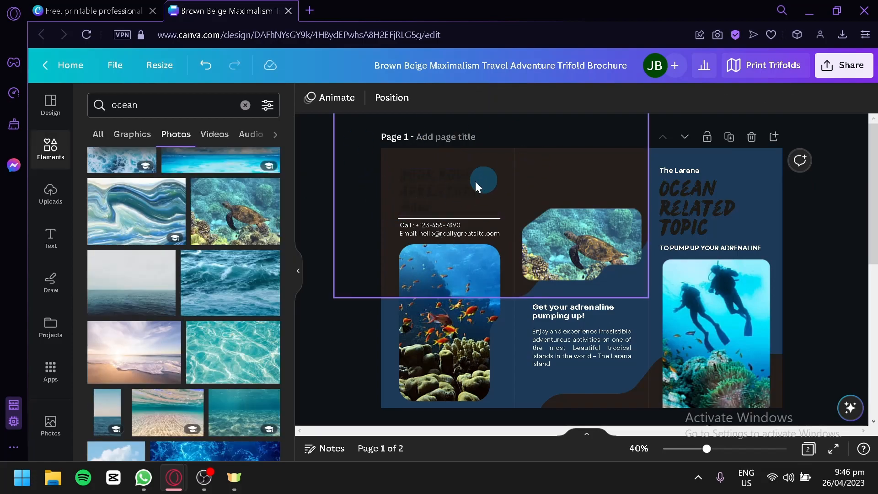
{"action": "left_click", "coordinate": [459, 183]}
{"action": "key", "text": "ctrl+z"}
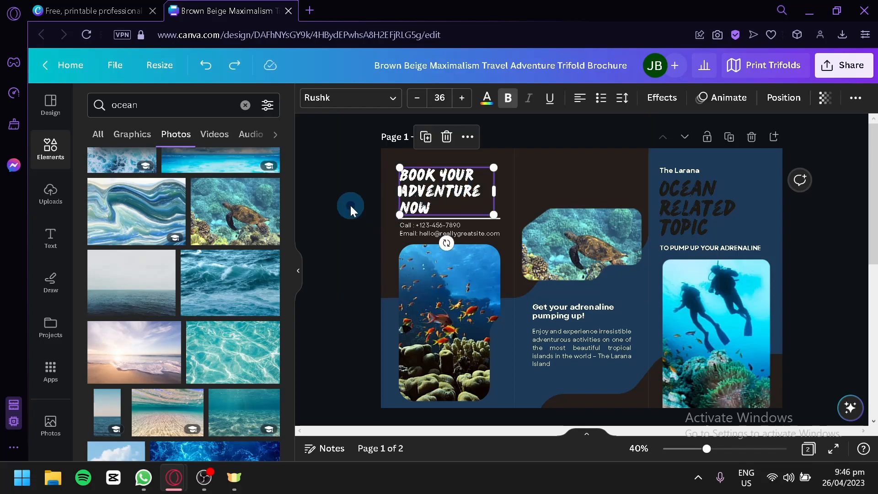
{"action": "left_click", "coordinate": [350, 204]}
Set the background of page 2 to the muted dark blue document color
{"action": "left_click", "coordinate": [414, 223]}
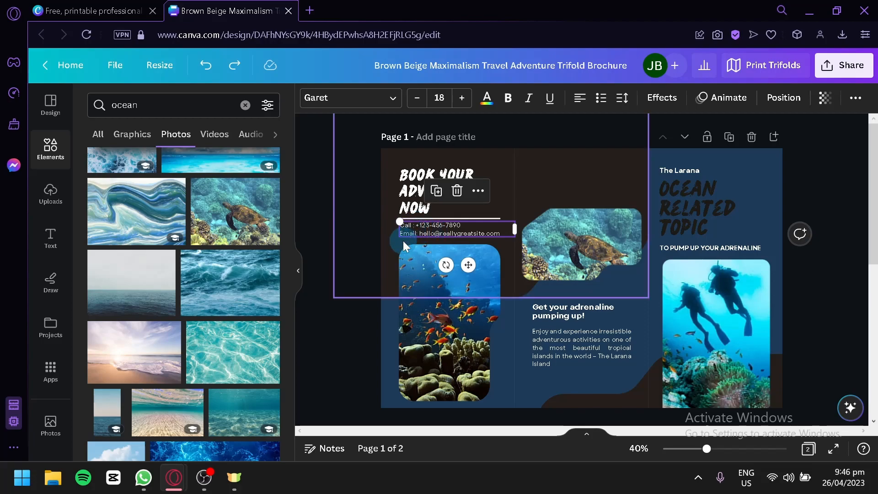
{"action": "scroll", "coordinate": [363, 273], "scroll_direction": "down", "scroll_amount": 3}
{"action": "scroll", "coordinate": [366, 274], "scroll_direction": "up", "scroll_amount": 3}
{"action": "scroll", "coordinate": [369, 275], "scroll_direction": "down", "scroll_amount": 5}
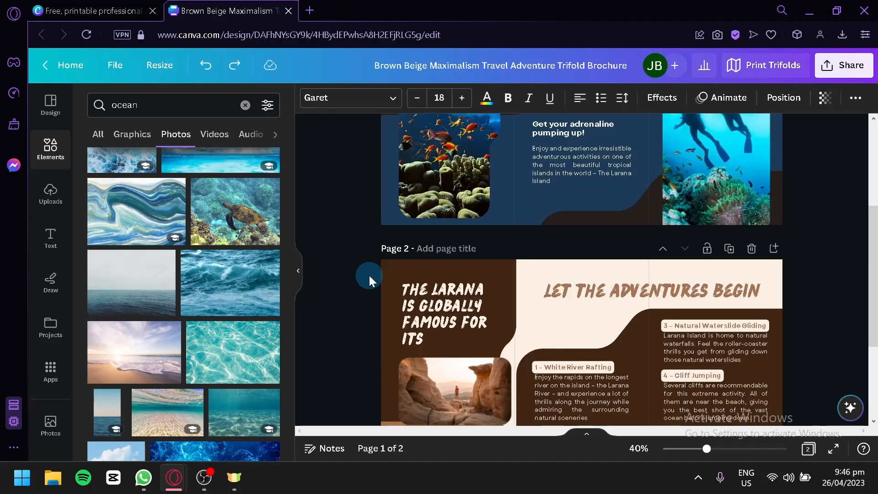
{"action": "scroll", "coordinate": [369, 276], "scroll_direction": "up", "scroll_amount": 2}
{"action": "left_click", "coordinate": [537, 256]}
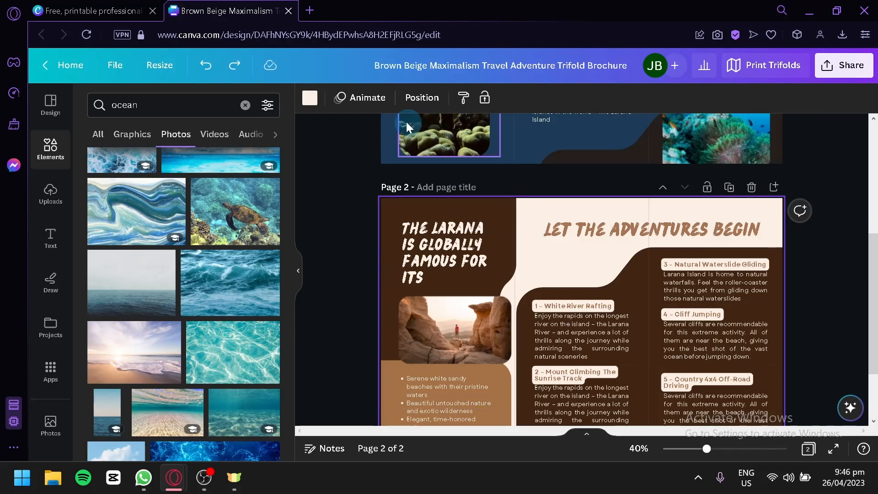
{"action": "left_click", "coordinate": [310, 98]}
{"action": "left_click", "coordinate": [167, 173]}
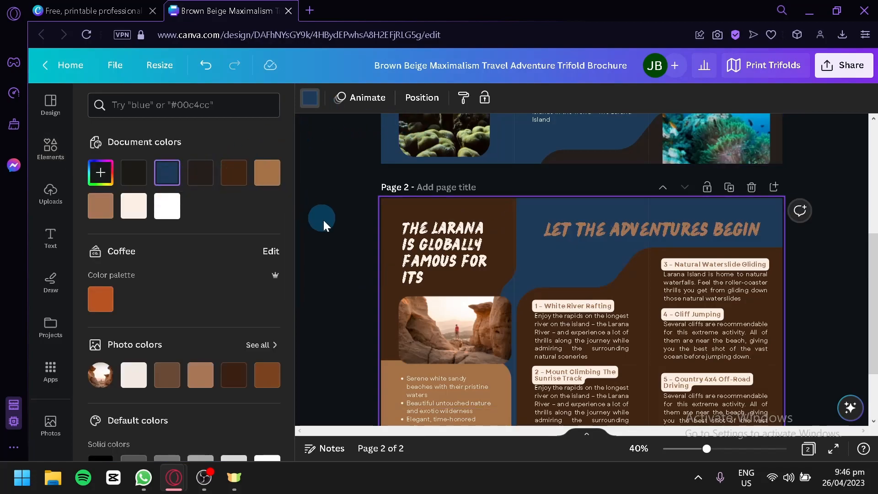
Recolor the dark brown shape behind the "THE LARANA IS GLOBALLY FAMOUS FOR ITS" heading on page 2 with the near-black document color
{"action": "scroll", "coordinate": [376, 191], "scroll_direction": "down", "scroll_amount": 2}
{"action": "left_click", "coordinate": [383, 189]}
{"action": "left_click", "coordinate": [319, 106]}
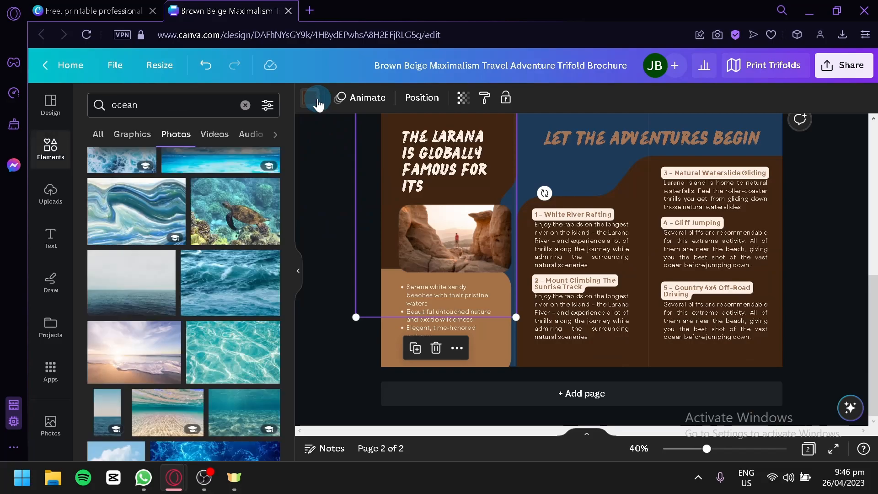
{"action": "left_click", "coordinate": [319, 105]}
{"action": "scroll", "coordinate": [372, 236], "scroll_direction": "up", "scroll_amount": 4}
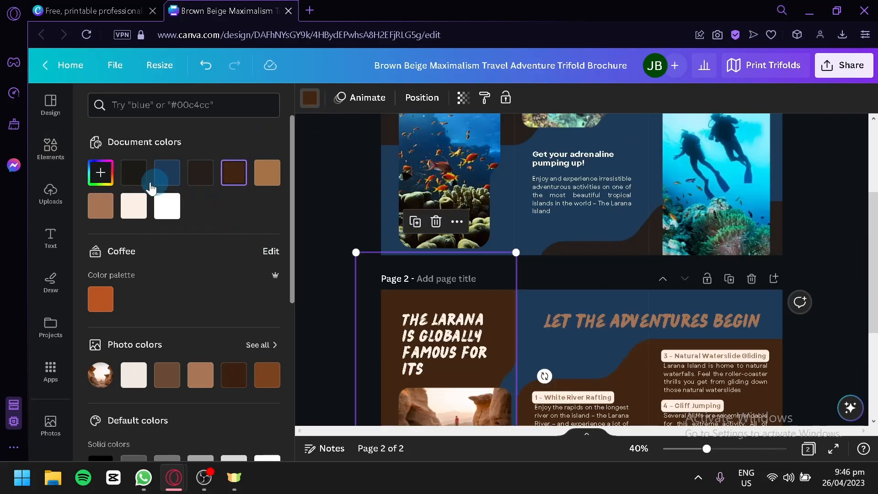
{"action": "left_click", "coordinate": [133, 173]}
{"action": "scroll", "coordinate": [457, 275], "scroll_direction": "up", "scroll_amount": 2}
{"action": "scroll", "coordinate": [608, 352], "scroll_direction": "down", "scroll_amount": 6}
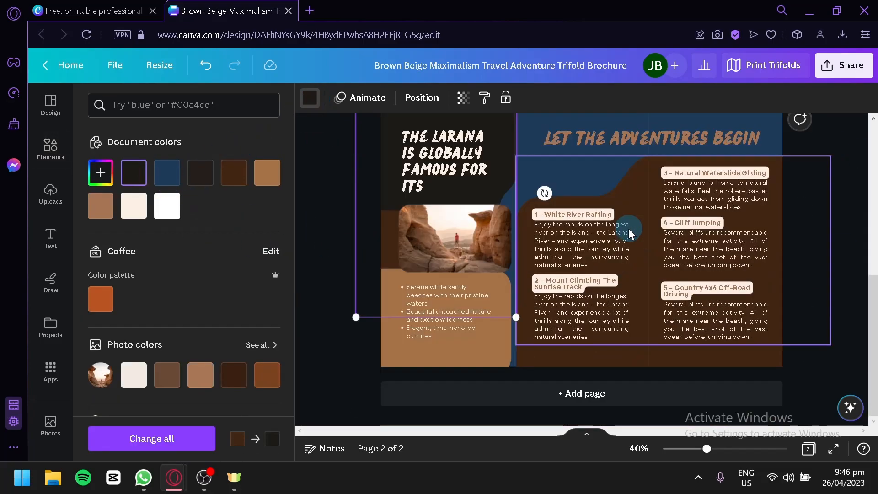
Recolor the brown wave shape behind the activity list on page 2 and the brown rectangle below it with the near-black document color
{"action": "left_click", "coordinate": [609, 352]}
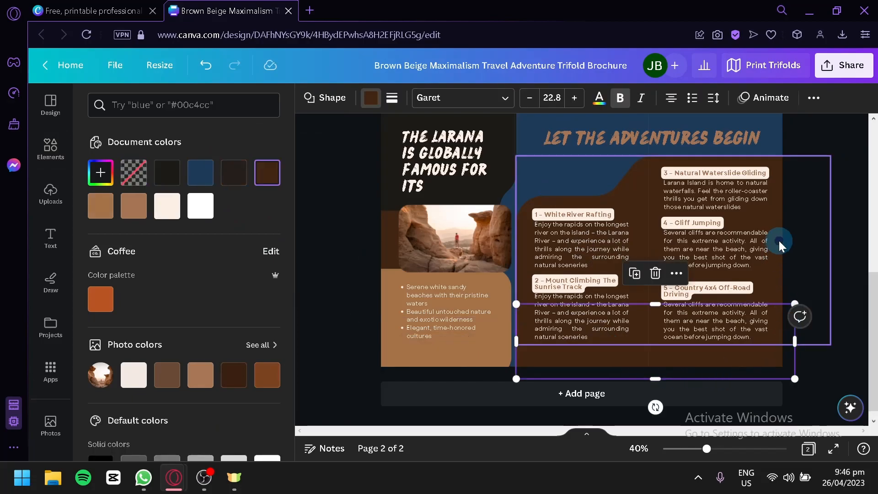
{"action": "left_click", "coordinate": [780, 239]}
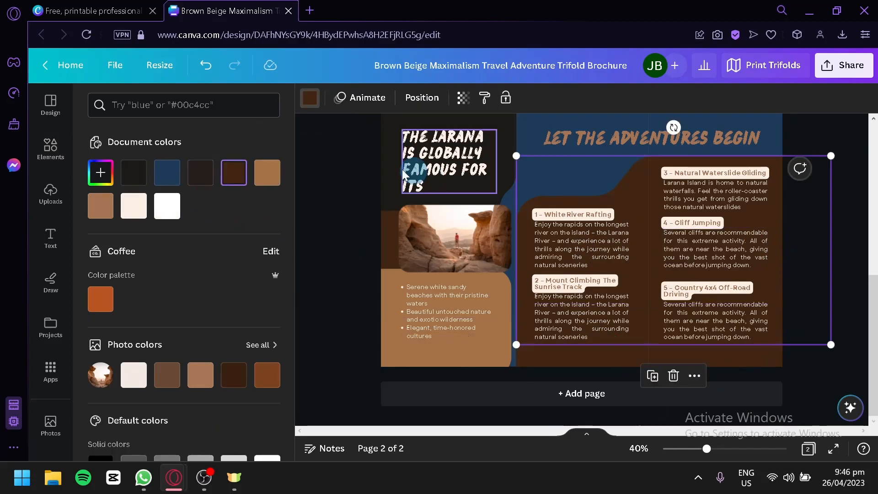
{"action": "left_click", "coordinate": [134, 173]}
{"action": "left_click", "coordinate": [548, 360]}
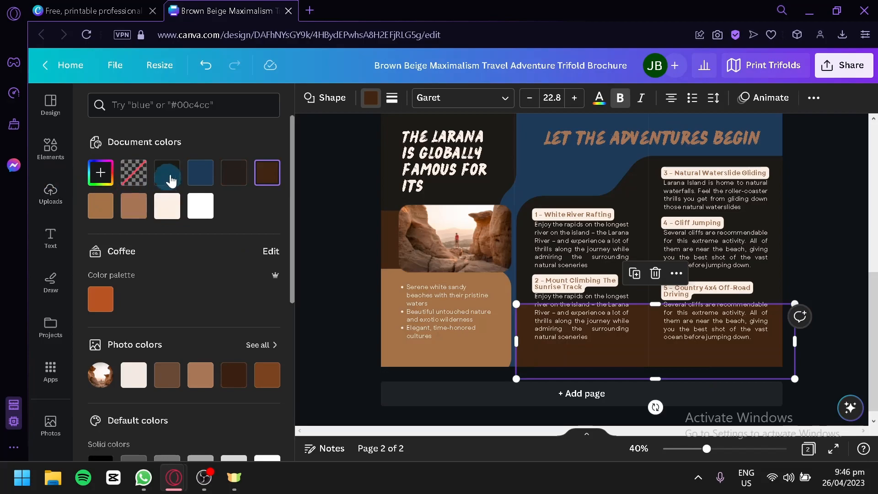
{"action": "left_click", "coordinate": [167, 172]}
{"action": "left_click", "coordinate": [296, 244]}
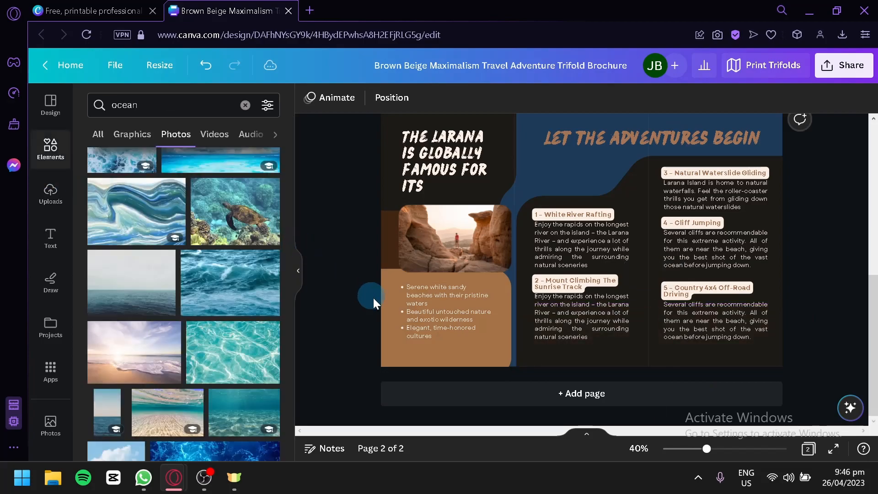
Recolor the light brown shape behind the bullet list on page 2 with the near-black document color
{"action": "left_click", "coordinate": [401, 326]}
{"action": "left_click", "coordinate": [402, 344]}
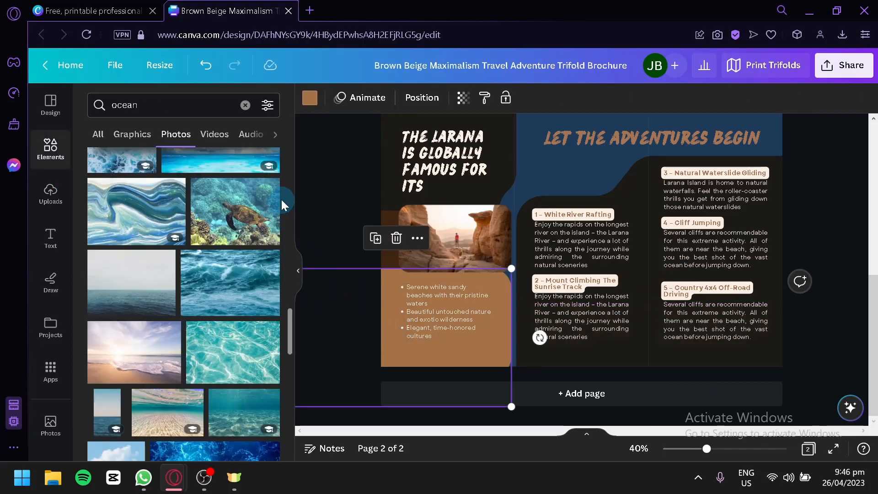
{"action": "left_click", "coordinate": [308, 97]}
{"action": "left_click", "coordinate": [132, 176]}
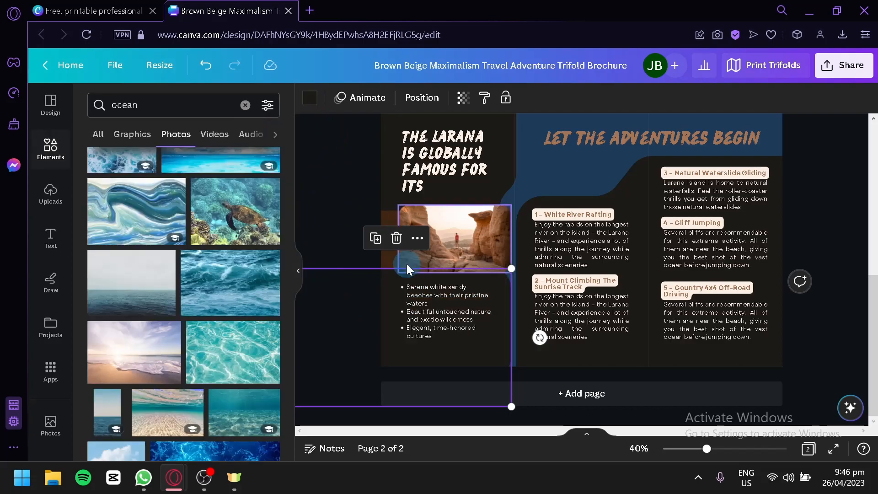
Nudge the bullet list under the canyon photo on page 2 slightly downward
{"action": "scroll", "coordinate": [457, 270], "scroll_direction": "up", "scroll_amount": 2}
{"action": "left_click", "coordinate": [533, 274]}
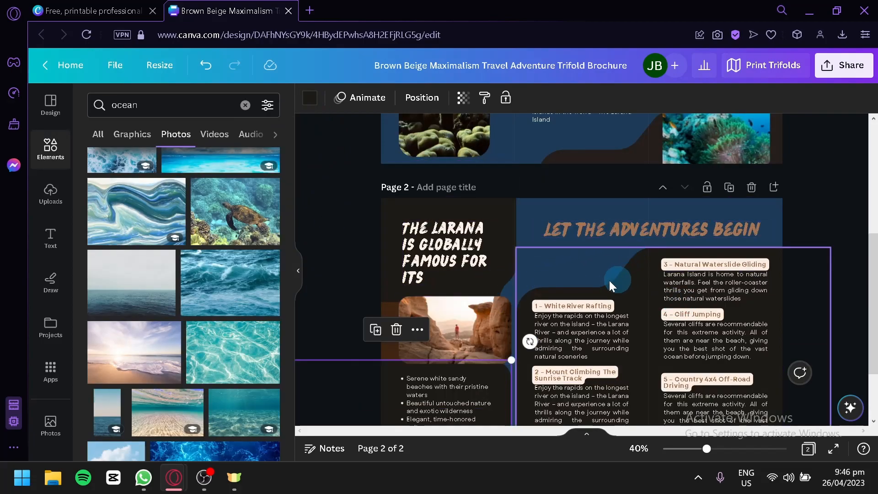
{"action": "scroll", "coordinate": [519, 232], "scroll_direction": "down", "scroll_amount": 2}
{"action": "left_click", "coordinate": [541, 235]}
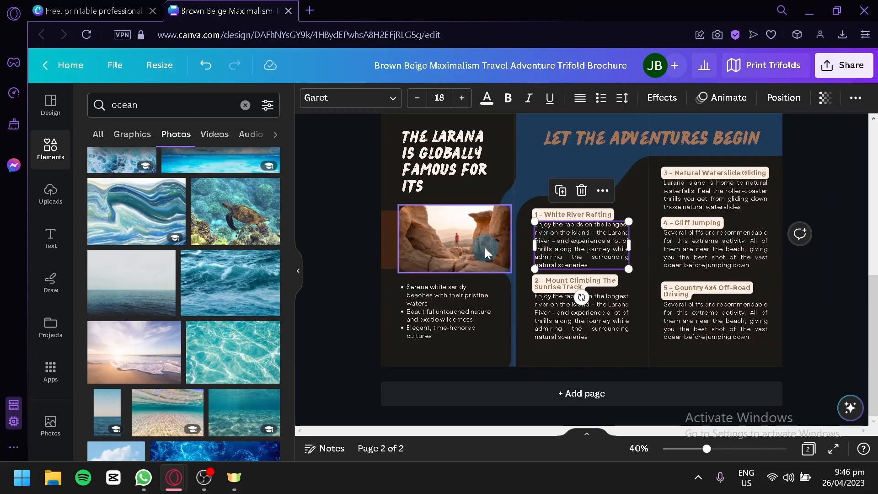
{"action": "left_click", "coordinate": [447, 246]}
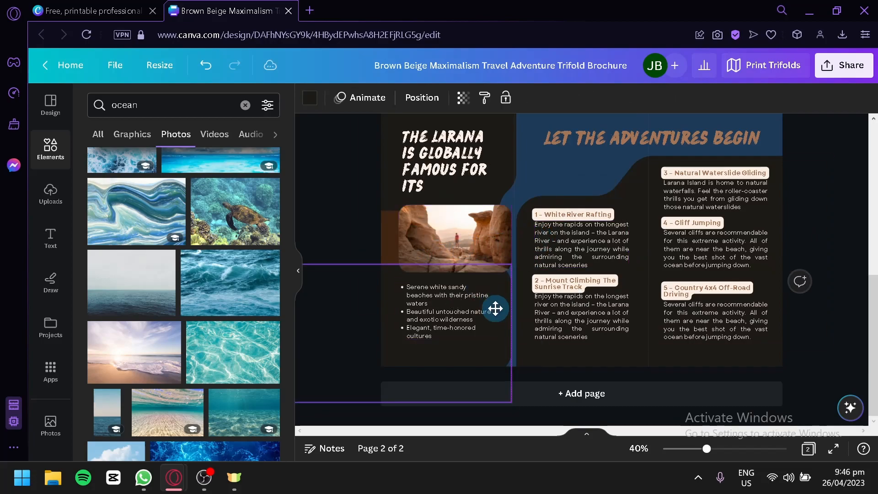
{"action": "left_click", "coordinate": [465, 308]}
{"action": "mouse_move", "coordinate": [465, 307]}
{"action": "left_mouse_down"}
{"action": "mouse_move", "coordinate": [460, 265]}
{"action": "mouse_move", "coordinate": [444, 307]}
{"action": "mouse_move", "coordinate": [454, 315]}
{"action": "left_mouse_up"}
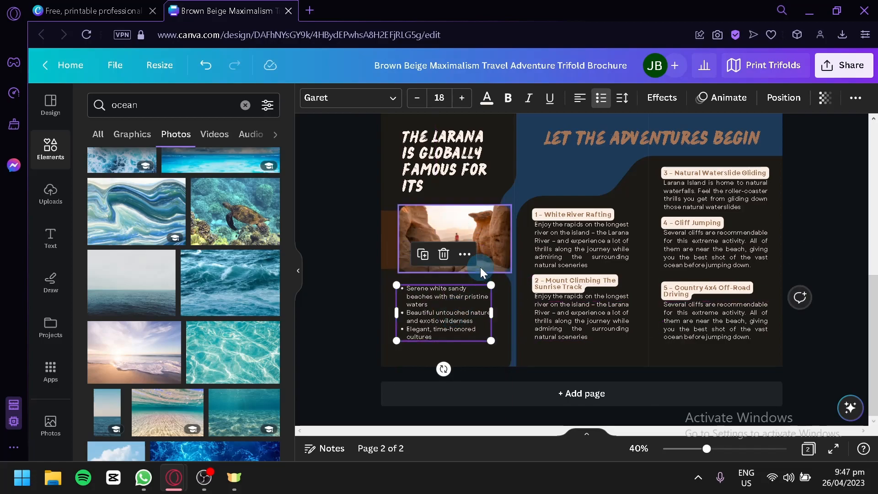
Locate and select the brown rectangle behind the canyon photo on page 2 through the layer list, and check its overlapping layers
{"action": "left_click", "coordinate": [475, 239]}
{"action": "left_click", "coordinate": [564, 97]}
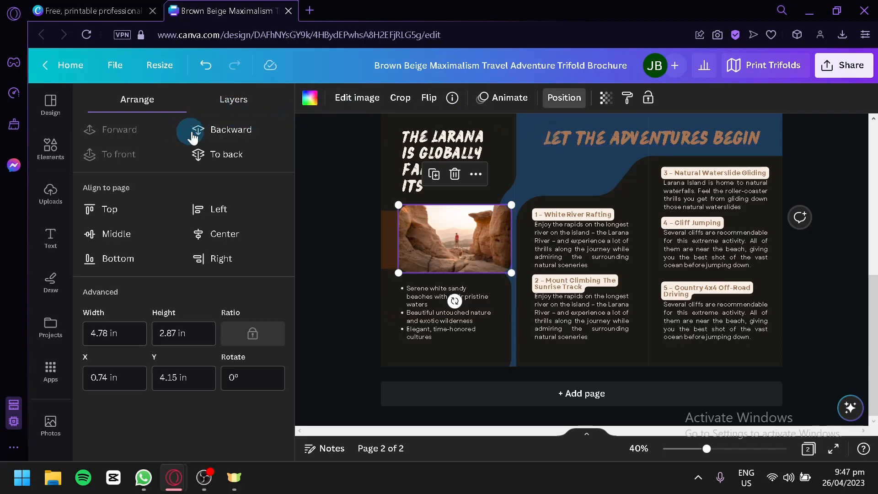
{"action": "left_click", "coordinate": [219, 101]}
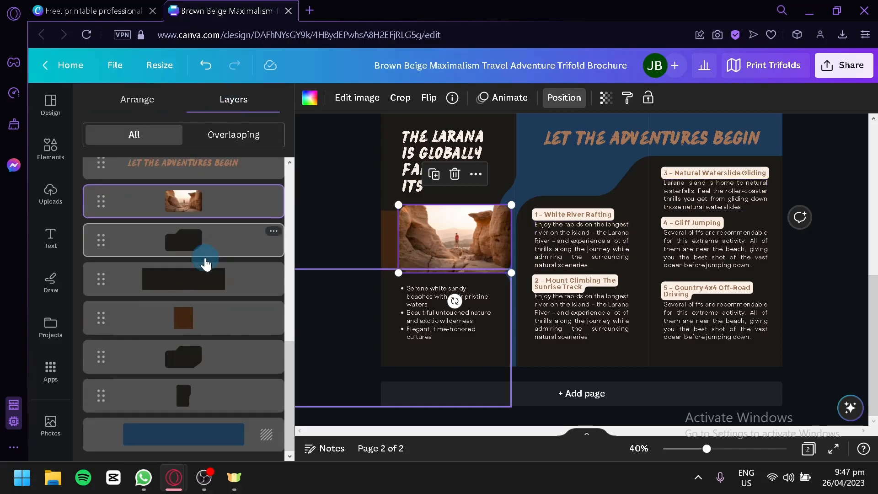
{"action": "scroll", "coordinate": [206, 314], "scroll_direction": "up", "scroll_amount": 5}
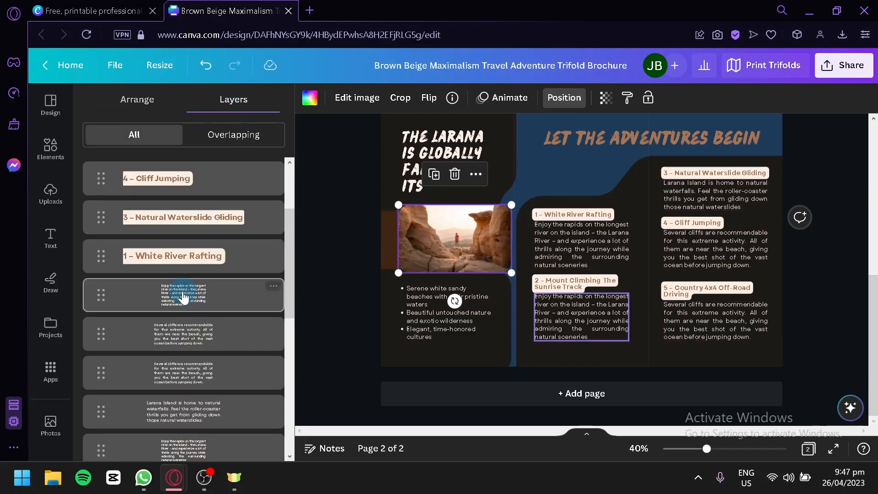
{"action": "mouse_move", "coordinate": [99, 215]}
{"action": "left_mouse_down"}
{"action": "mouse_move", "coordinate": [89, 163]}
{"action": "mouse_move", "coordinate": [109, 216]}
{"action": "left_mouse_up"}
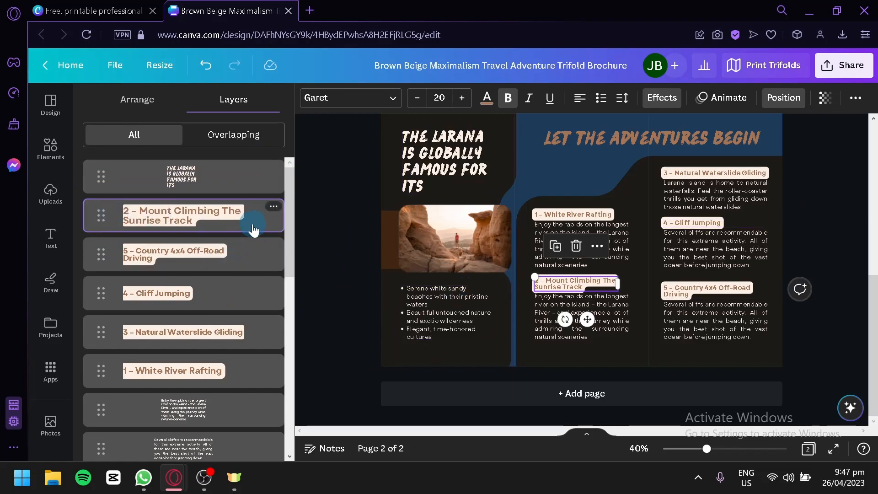
{"action": "scroll", "coordinate": [168, 265], "scroll_direction": "down", "scroll_amount": 2}
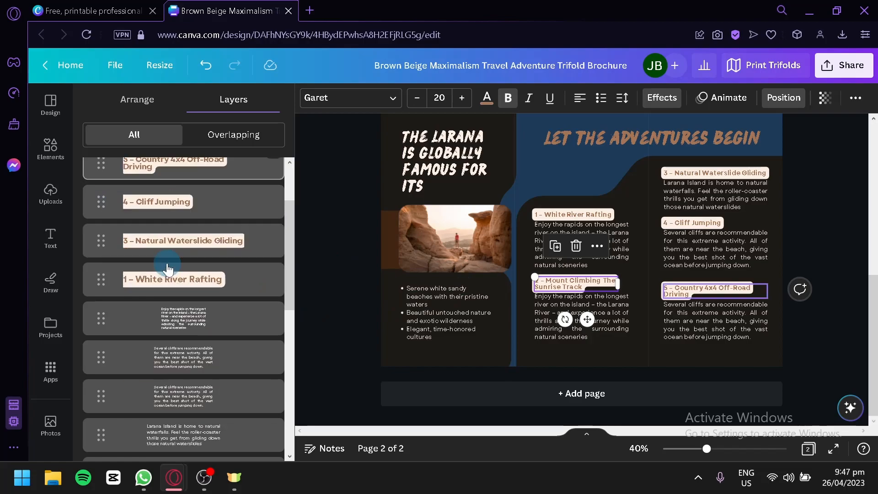
{"action": "scroll", "coordinate": [167, 266], "scroll_direction": "down", "scroll_amount": 10}
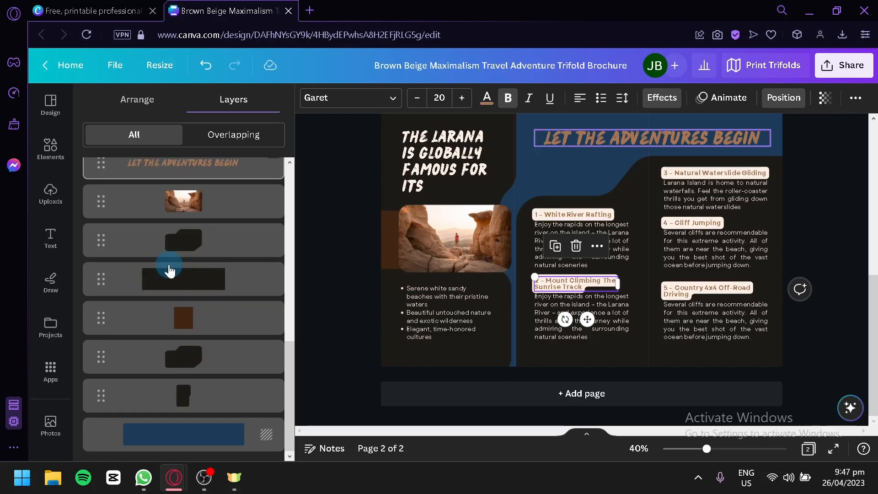
{"action": "scroll", "coordinate": [102, 257], "scroll_direction": "up", "scroll_amount": 2}
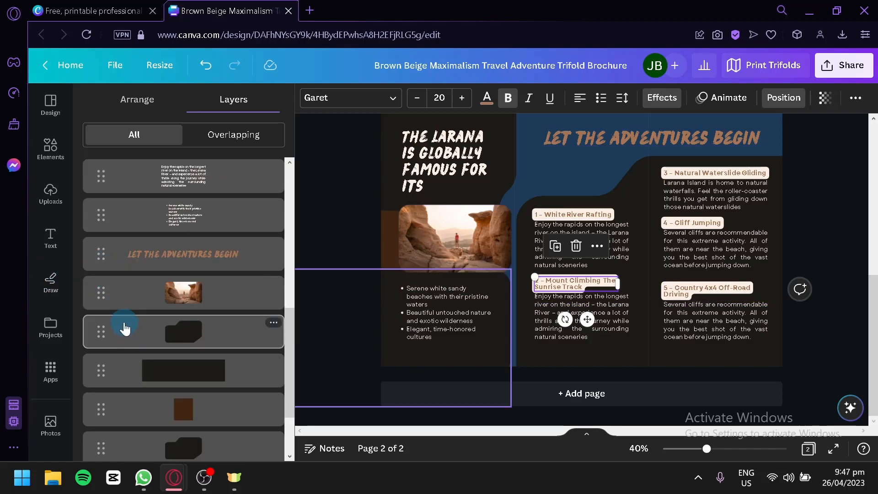
{"action": "left_click_drag", "start_coordinate": [117, 345], "coordinate": [143, 347]}
{"action": "scroll", "coordinate": [451, 251], "scroll_direction": "down", "scroll_amount": 1}
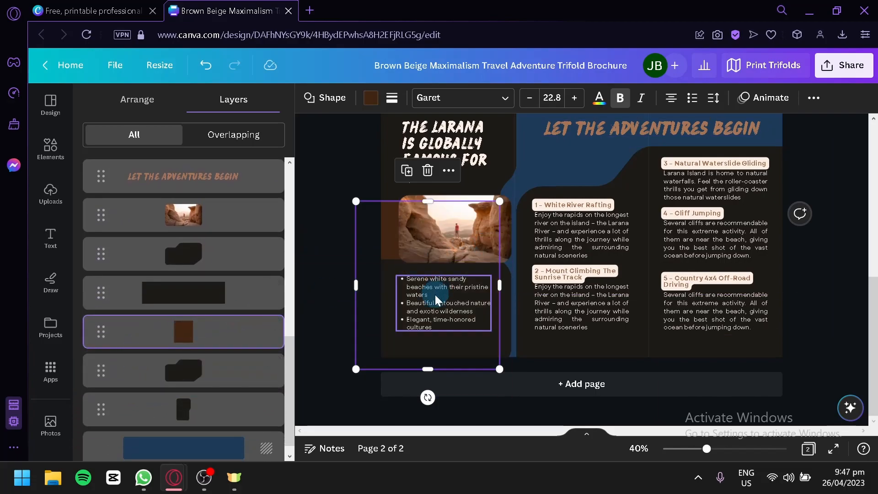
{"action": "scroll", "coordinate": [320, 215], "scroll_direction": "up", "scroll_amount": 5}
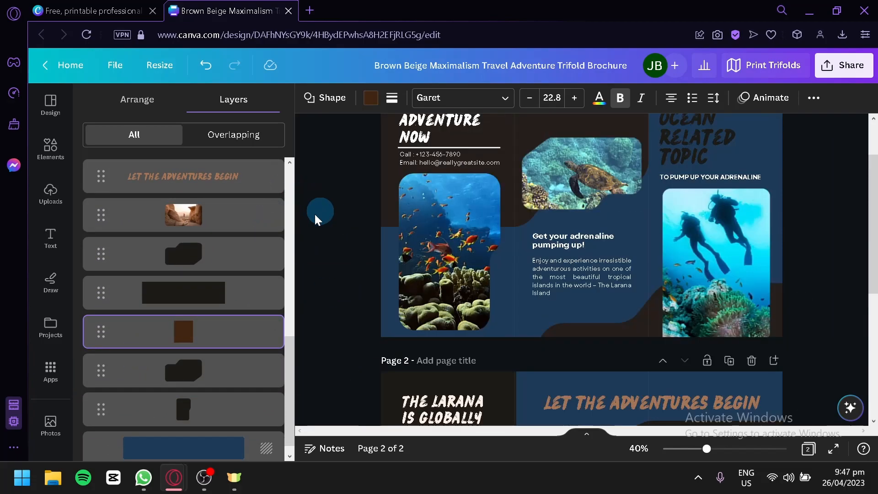
{"action": "left_click", "coordinate": [233, 137]}
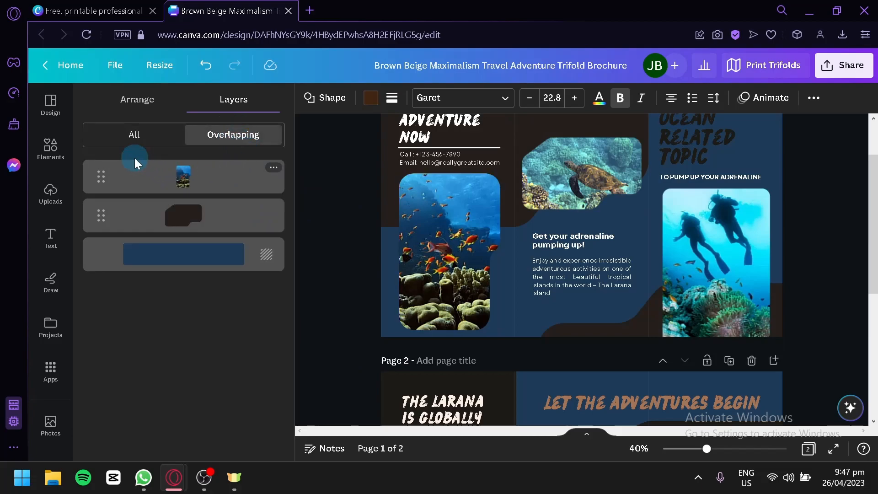
{"action": "scroll", "coordinate": [388, 295], "scroll_direction": "down", "scroll_amount": 5}
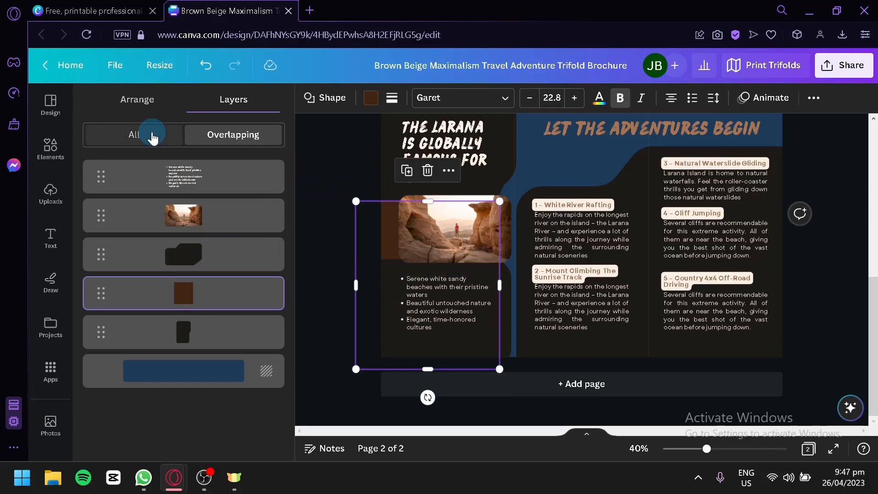
{"action": "left_click", "coordinate": [153, 137]}
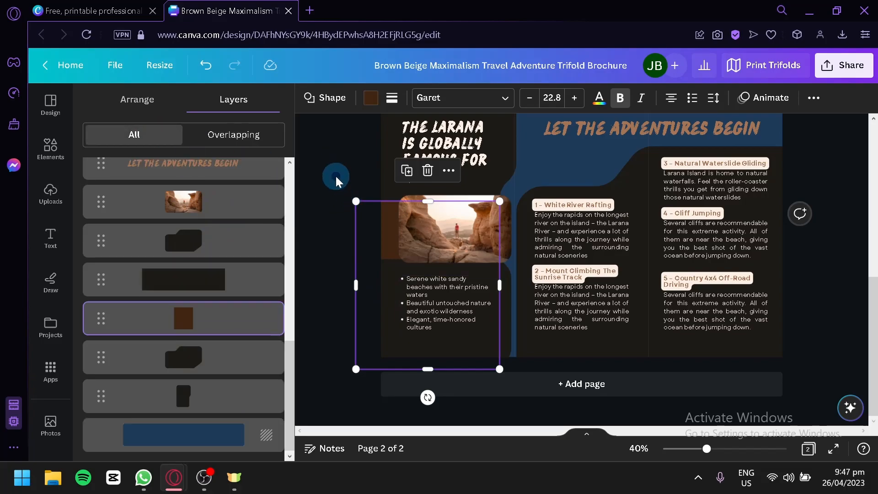
Recolor the selected brown rectangle behind the canyon photo on page 2 with the near-black document color
{"action": "left_click", "coordinate": [338, 180]}
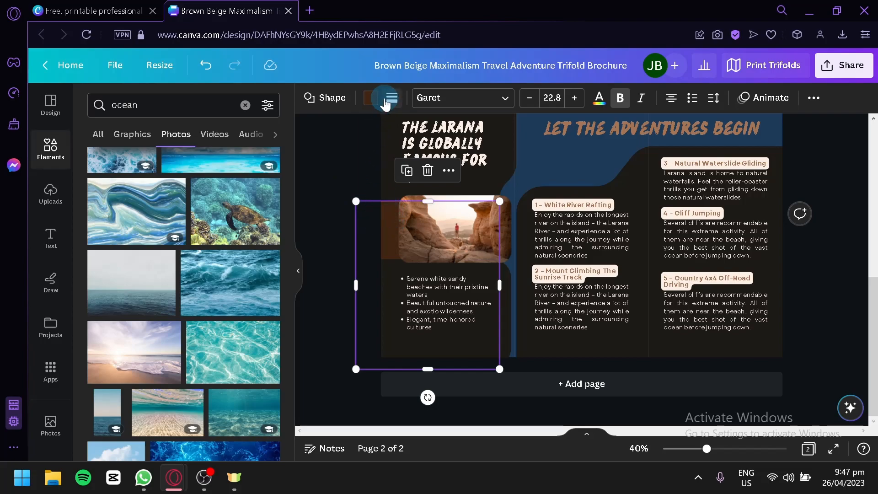
{"action": "left_click", "coordinate": [392, 97]}
{"action": "left_click", "coordinate": [370, 97]}
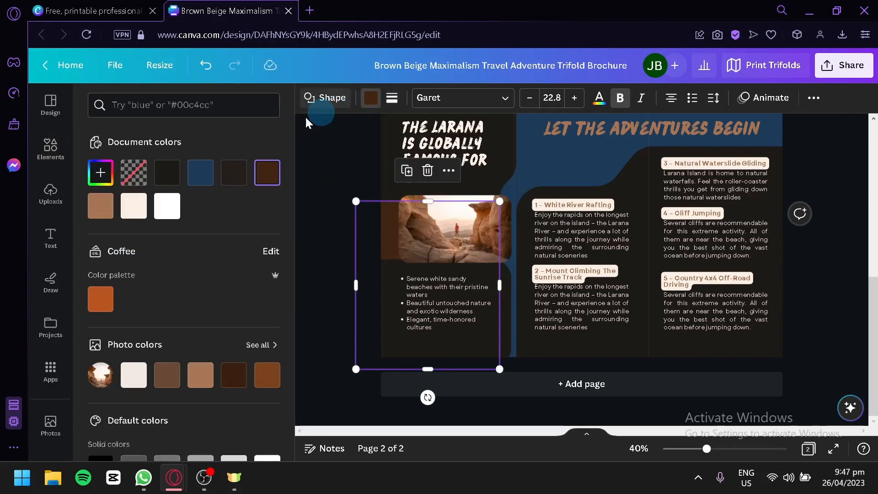
{"action": "left_click", "coordinate": [345, 160]}
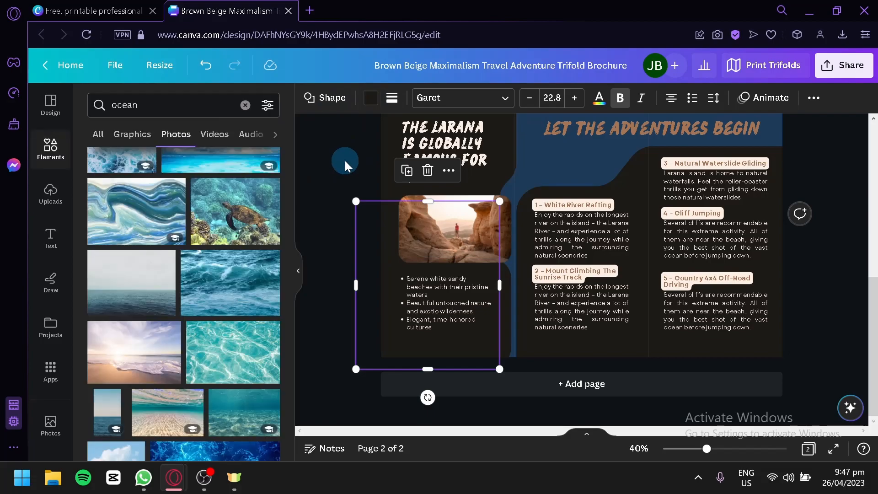
{"action": "left_click", "coordinate": [345, 160]}
Change the text color of the "LET THE ADVENTURES BEGIN" heading on page 2 to the near-black document color
{"action": "scroll", "coordinate": [788, 236], "scroll_direction": "up", "scroll_amount": 2}
{"action": "scroll", "coordinate": [823, 247], "scroll_direction": "up", "scroll_amount": 4}
{"action": "scroll", "coordinate": [686, 233], "scroll_direction": "down", "scroll_amount": 5}
{"action": "scroll", "coordinate": [608, 226], "scroll_direction": "up", "scroll_amount": 2}
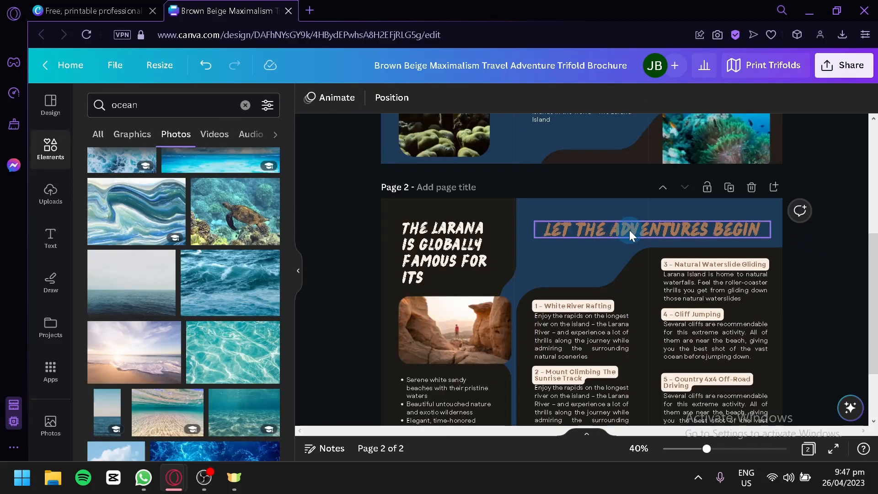
{"action": "left_click", "coordinate": [629, 229]}
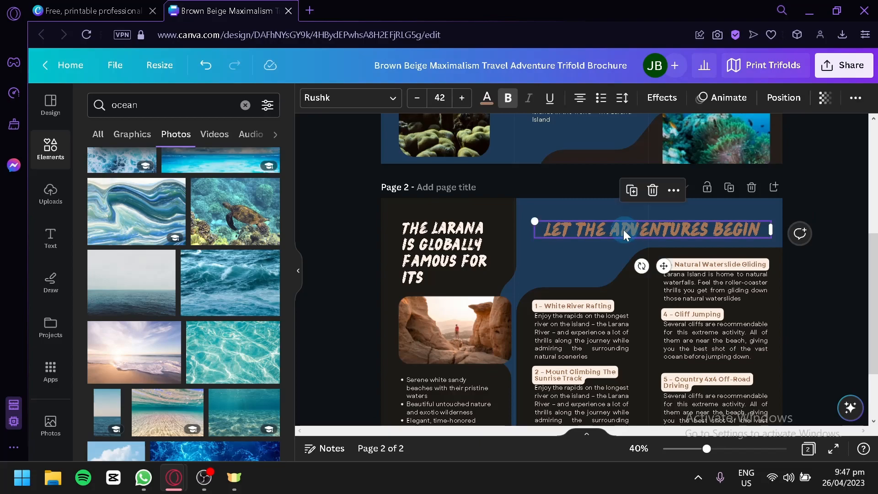
{"action": "left_click", "coordinate": [636, 240]}
{"action": "left_click", "coordinate": [487, 98]}
{"action": "left_click", "coordinate": [234, 173]}
{"action": "left_click", "coordinate": [133, 176]}
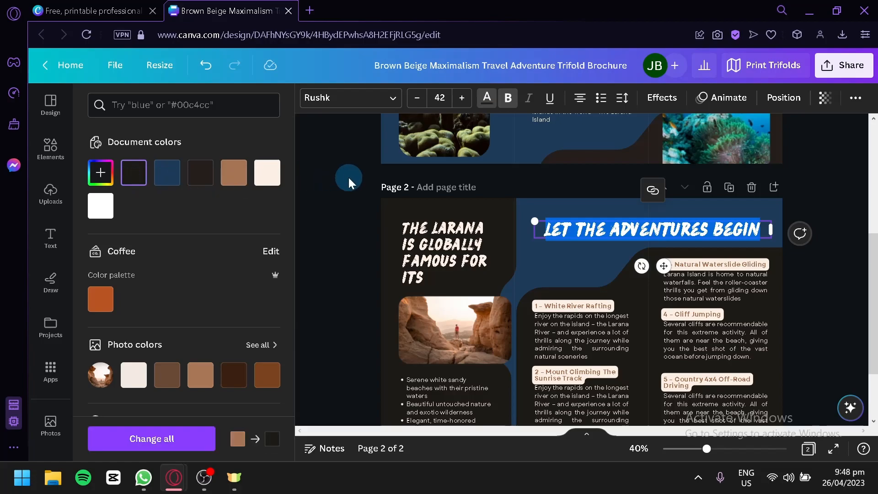
{"action": "left_click", "coordinate": [347, 177]}
{"action": "left_click", "coordinate": [333, 215]}
Look over both brochure pages to check their colors, photos and text
{"action": "scroll", "coordinate": [403, 240], "scroll_direction": "down", "scroll_amount": 2}
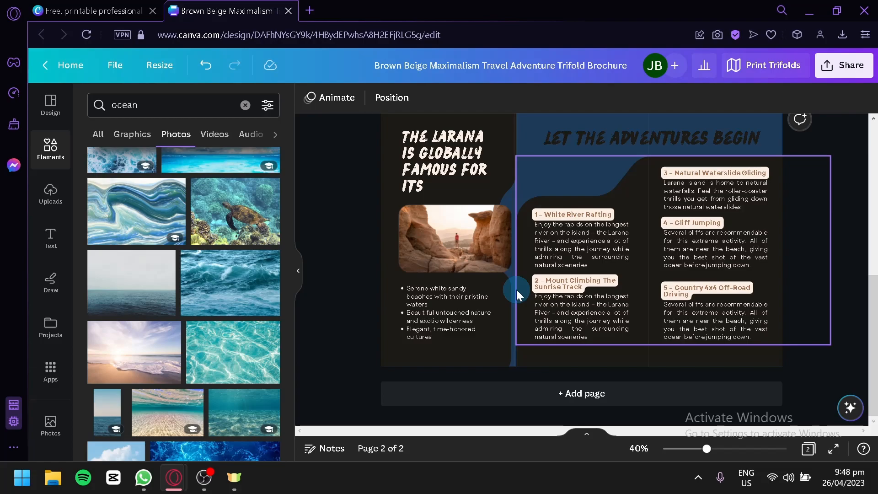
{"action": "scroll", "coordinate": [516, 290], "scroll_direction": "up", "scroll_amount": 7}
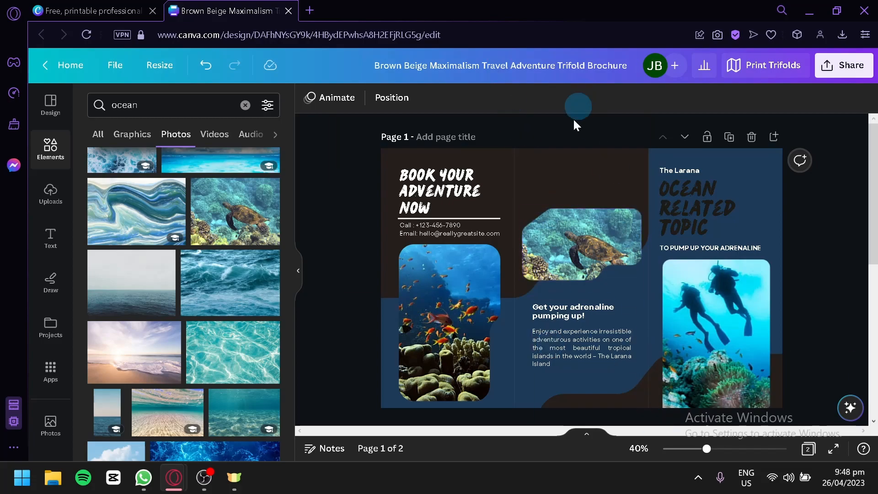
{"action": "scroll", "coordinate": [525, 395], "scroll_direction": "down", "scroll_amount": 6}
{"action": "scroll", "coordinate": [548, 273], "scroll_direction": "down", "scroll_amount": 2}
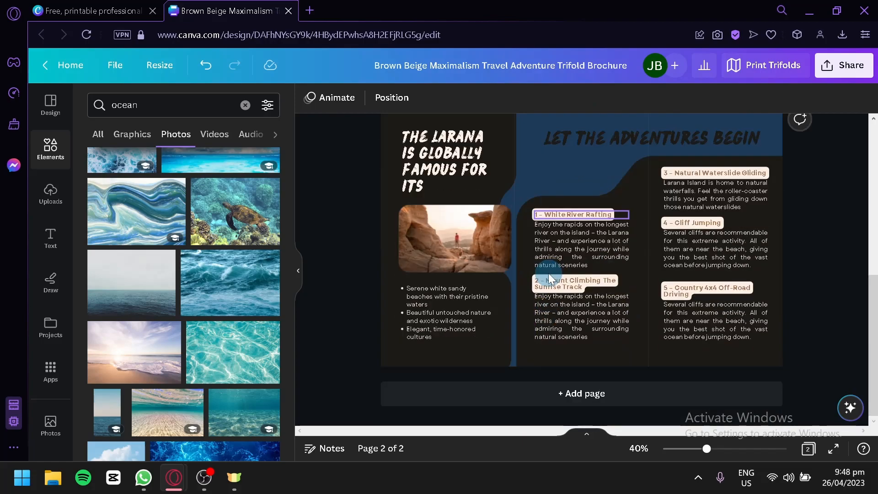
{"action": "scroll", "coordinate": [547, 273], "scroll_direction": "up", "scroll_amount": 8}
{"action": "scroll", "coordinate": [503, 236], "scroll_direction": "down", "scroll_amount": 6}
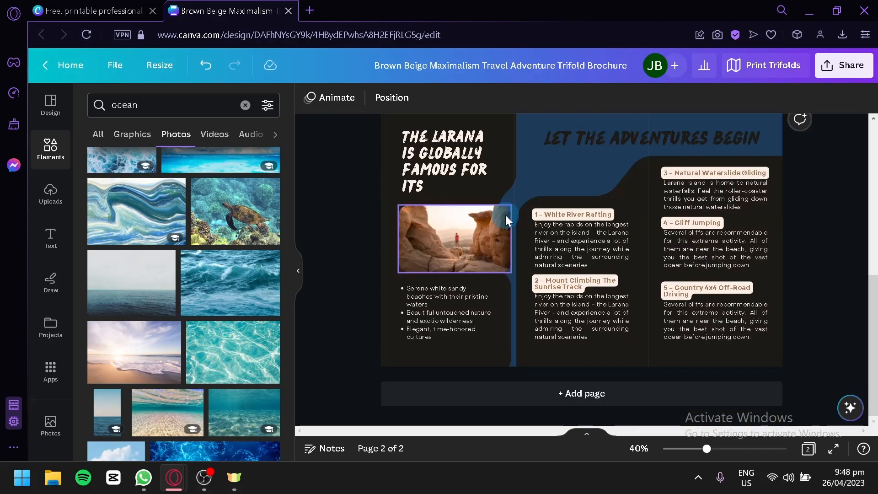
Download all pages of the brochure with the file type set to PDF Print
{"action": "left_click", "coordinate": [842, 80]}
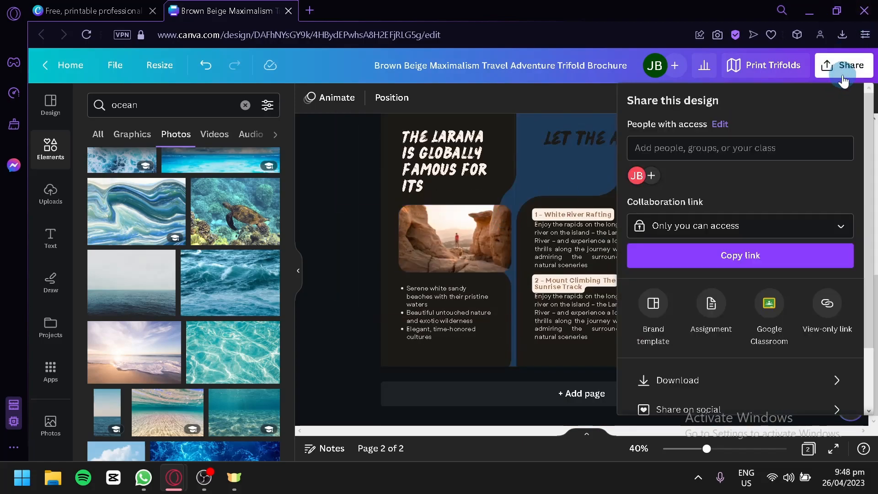
{"action": "scroll", "coordinate": [778, 183], "scroll_direction": "down", "scroll_amount": 2}
{"action": "left_click", "coordinate": [731, 315]}
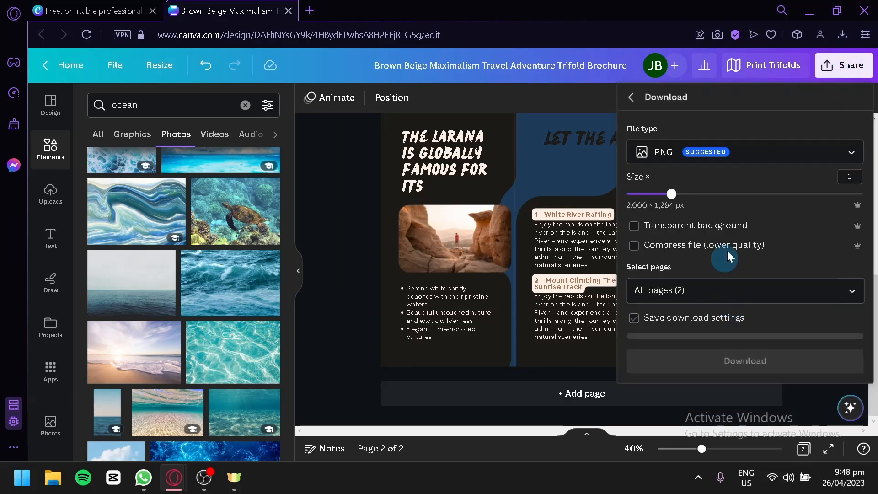
{"action": "left_click", "coordinate": [667, 149]}
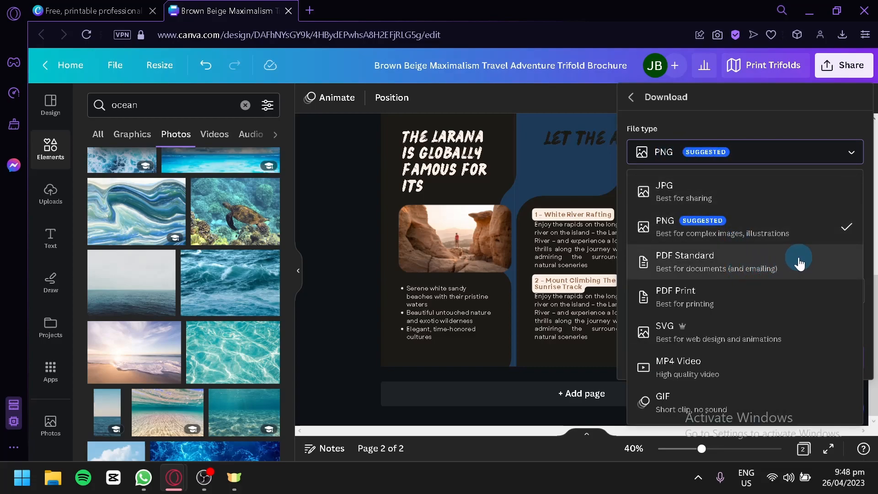
{"action": "left_click", "coordinate": [791, 314]}
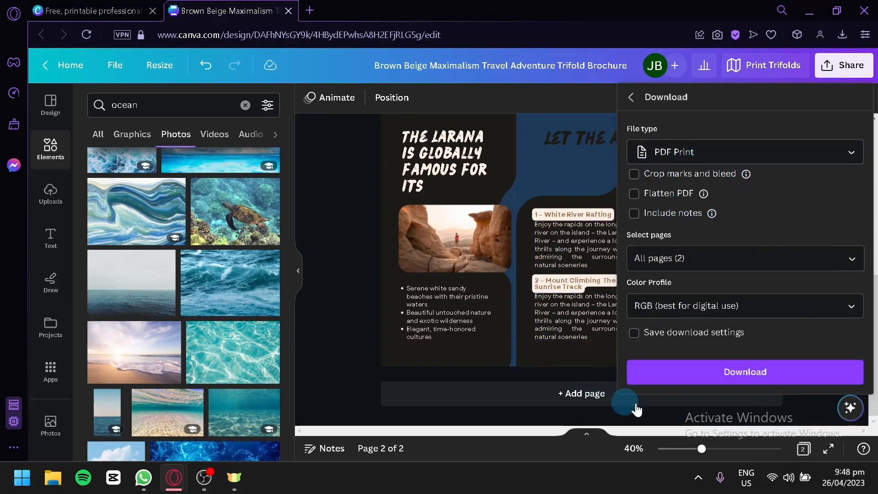
{"action": "left_click", "coordinate": [699, 376]}
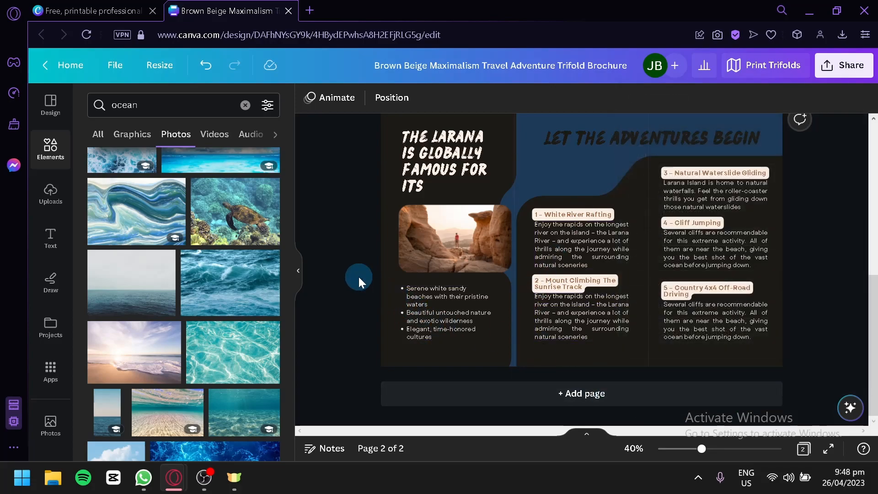
{"action": "scroll", "coordinate": [359, 276], "scroll_direction": "up", "scroll_amount": 5}
{"action": "scroll", "coordinate": [546, 245], "scroll_direction": "down", "scroll_amount": 6}
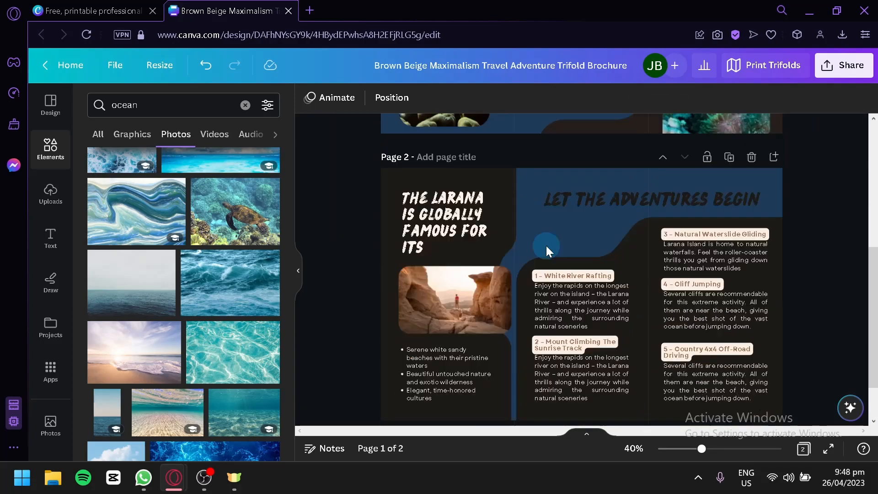